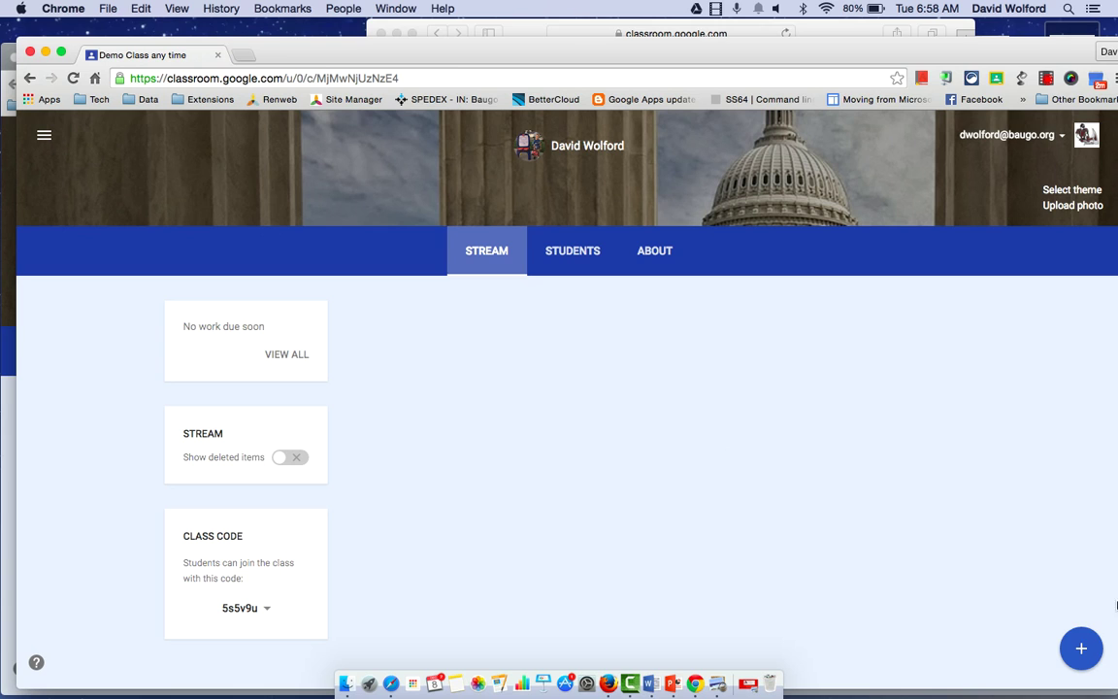
- Create a new class assignment titled "Google Slides" with the description "Show me your skills"
click(1080, 650)
click(1078, 534)
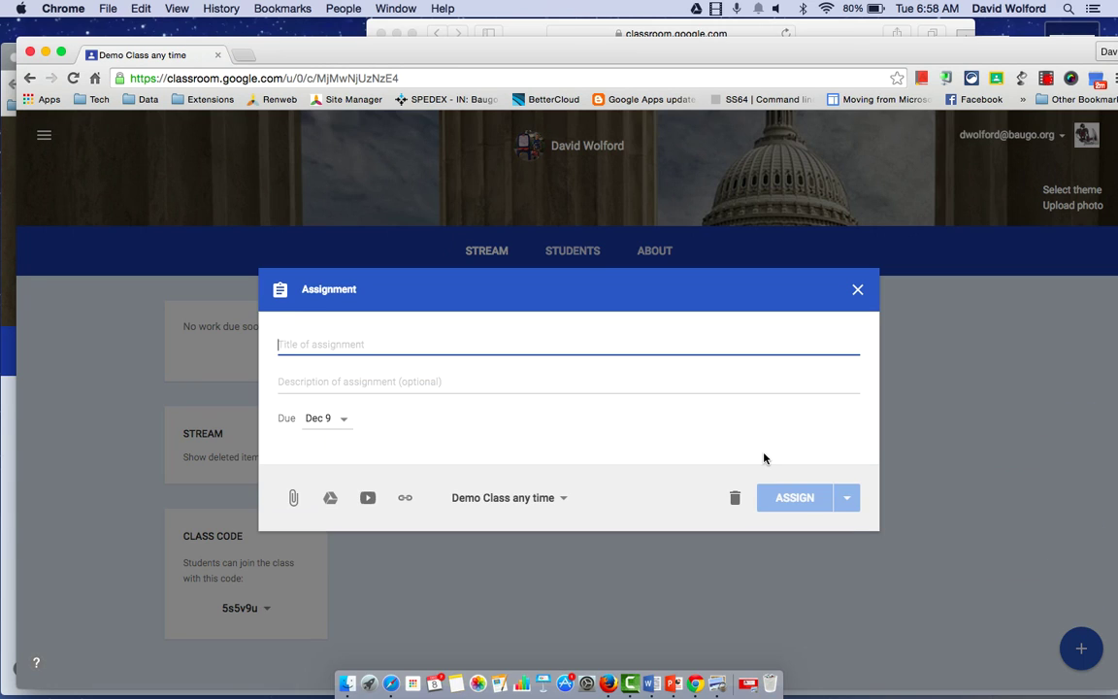
text(Google)
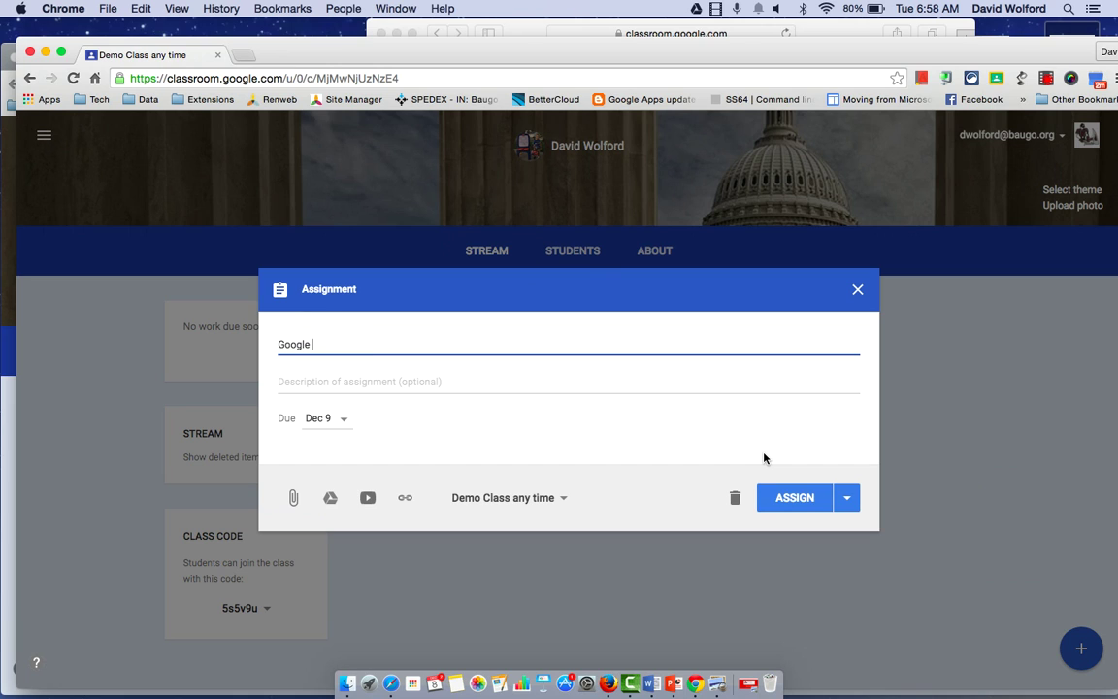
text( Slides)
key(Tab)
text(S)
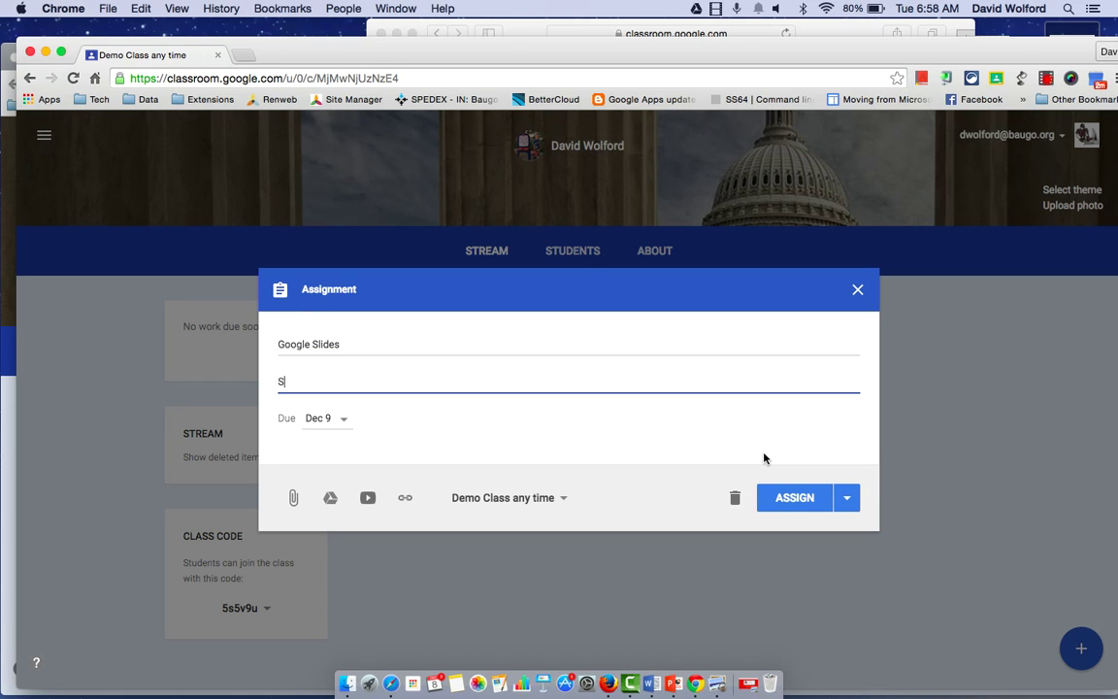
text(how me your skills)
- Set the assignment's due date to Dec 11, 2015 and assign it to the Demo Class
click(336, 420)
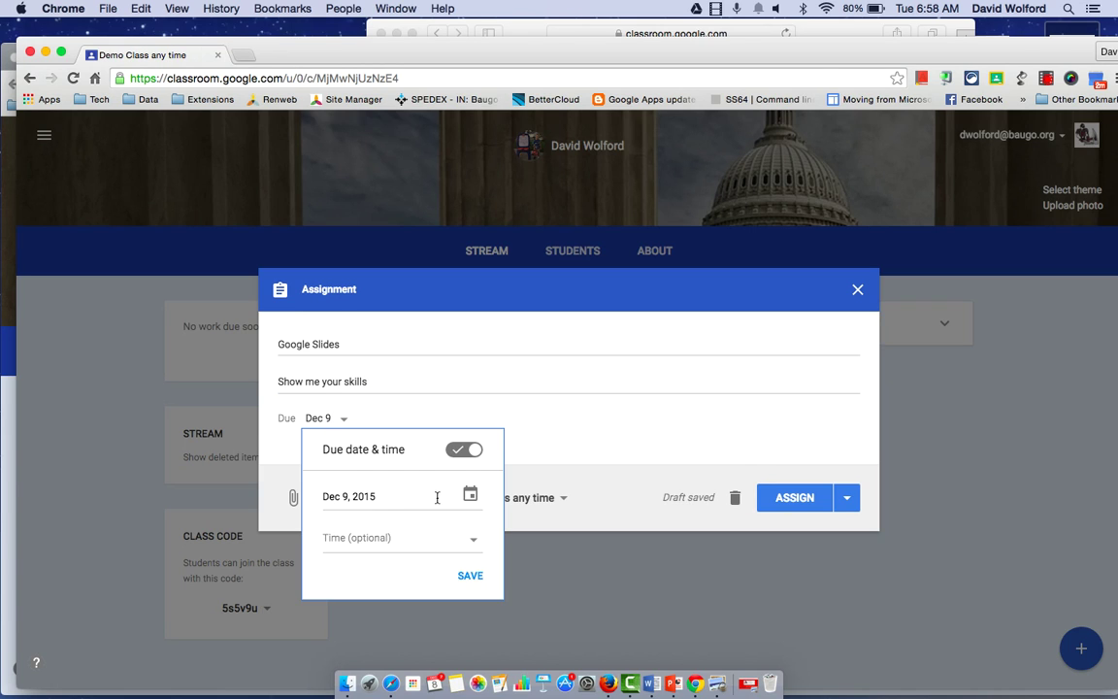
click(369, 496)
click(459, 600)
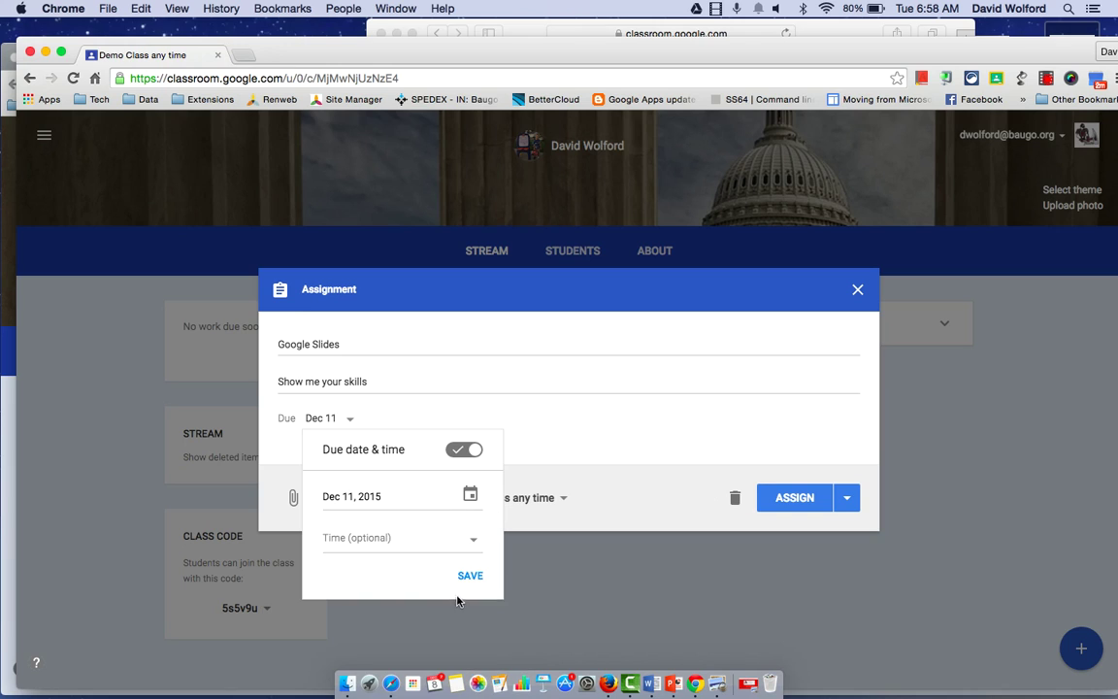
click(471, 576)
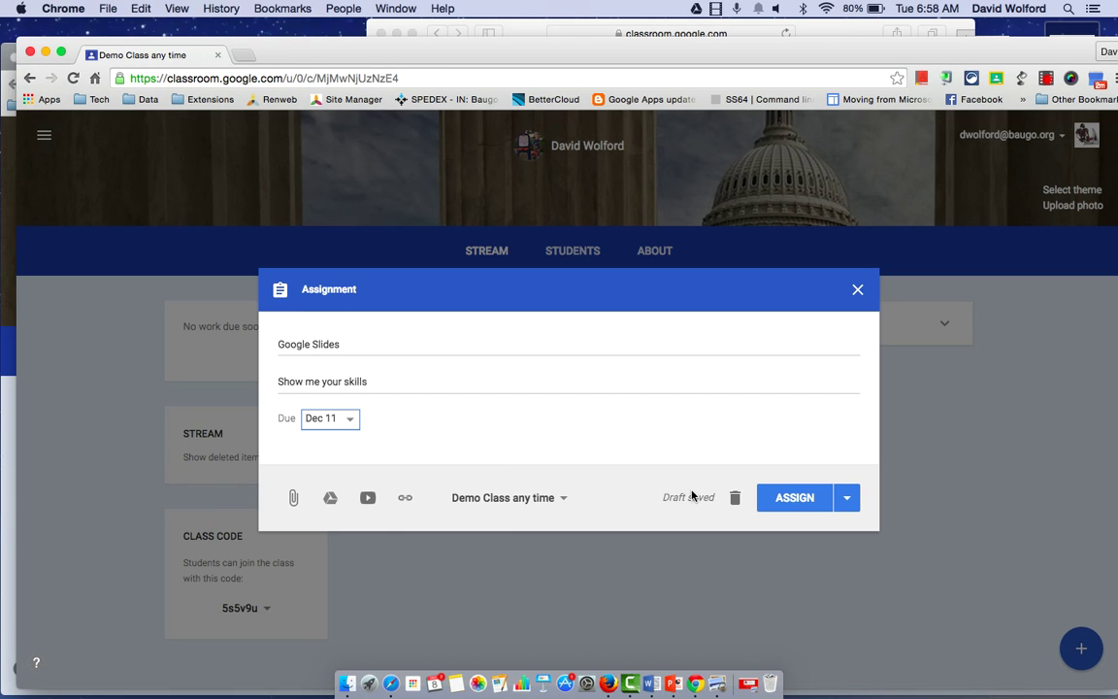
click(780, 499)
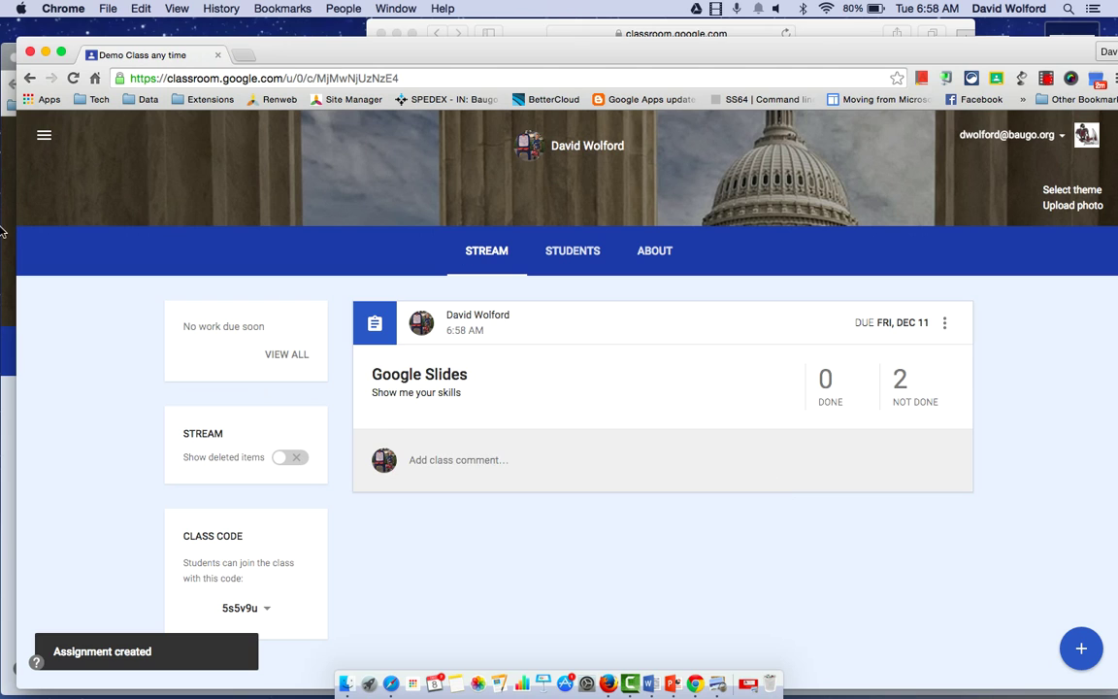
- In the first student's Chrome window, refresh the class stream and create a Slides file within the Google Slides assignment
click(7, 186)
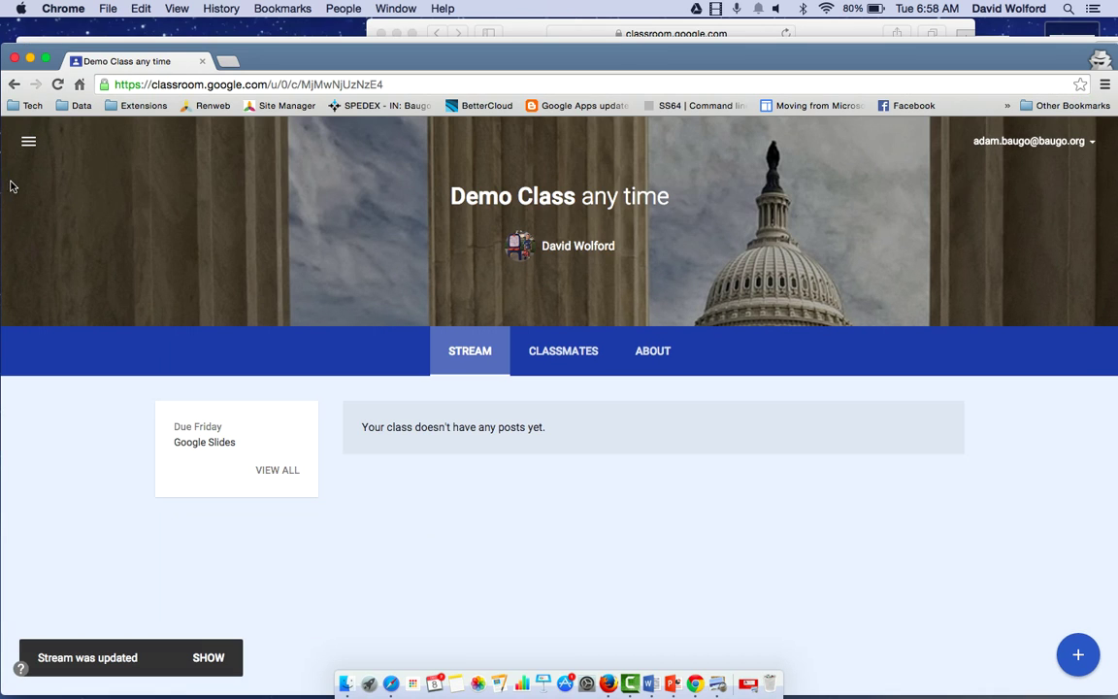
click(60, 84)
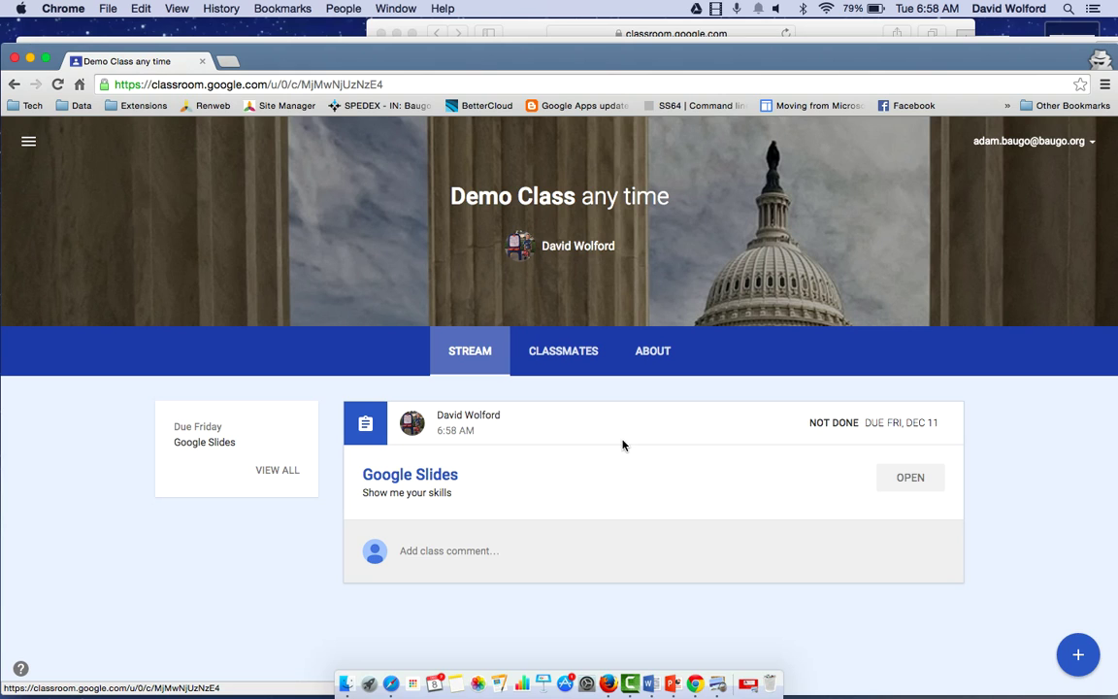
click(446, 481)
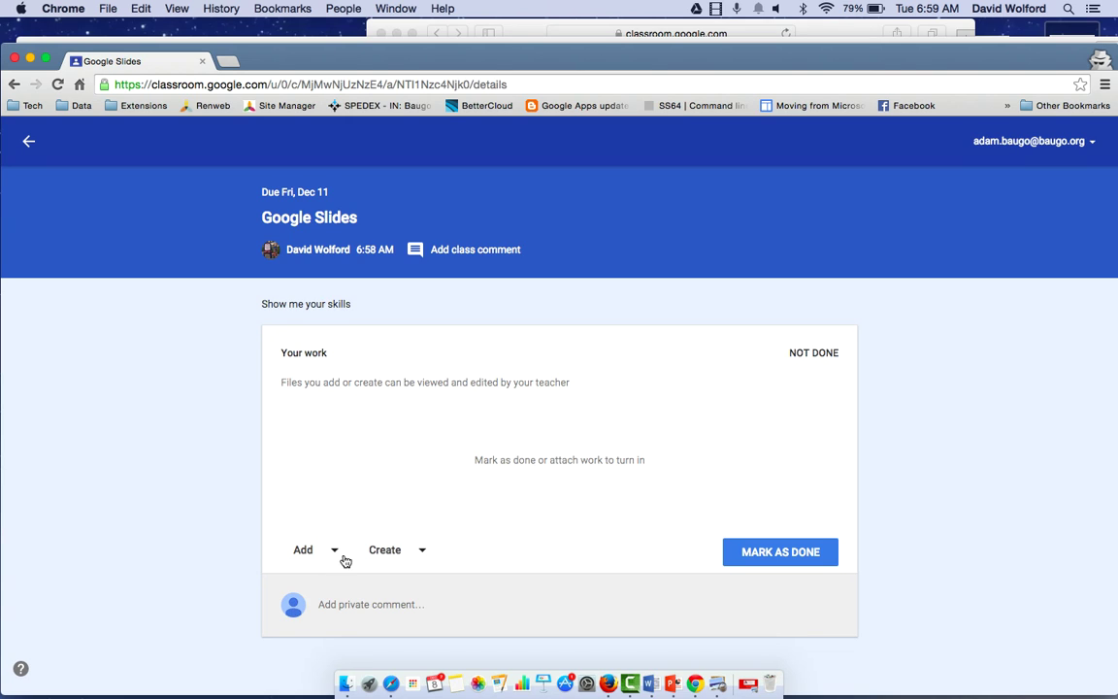
click(415, 551)
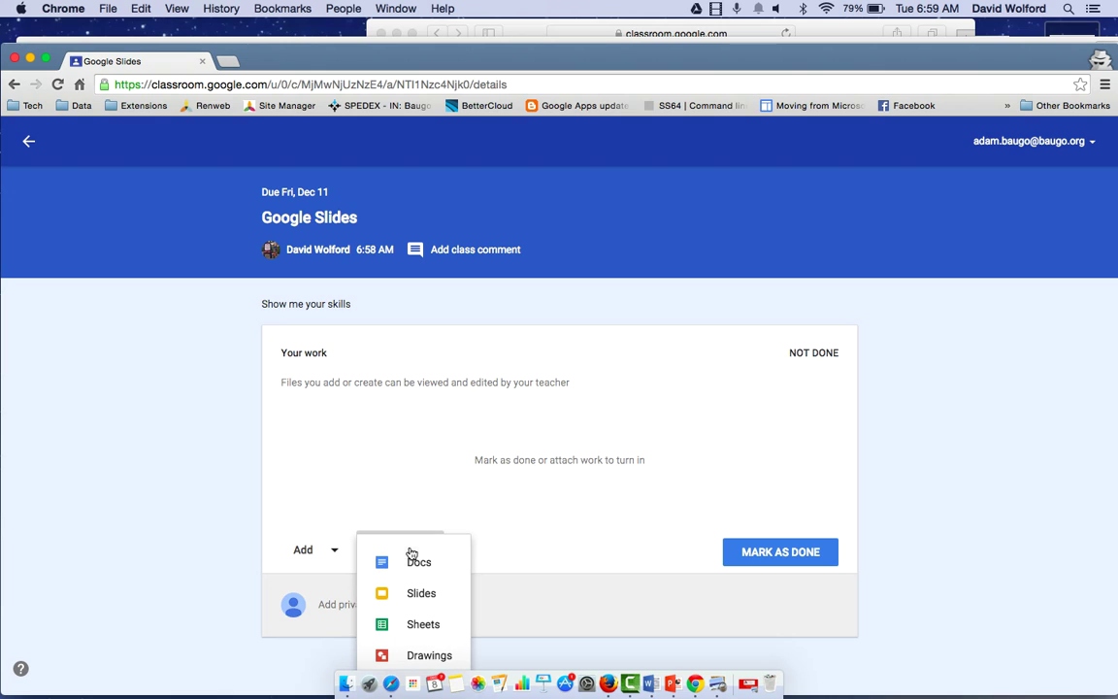
click(412, 594)
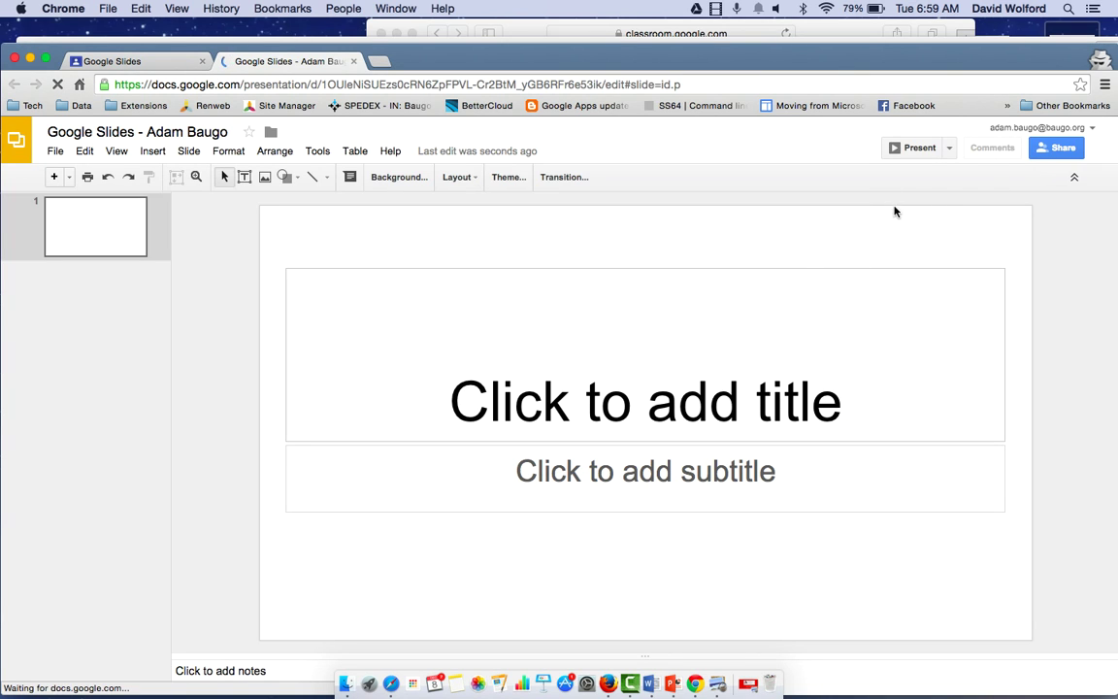
- Share the new presentation with the demo student account, with edit access and the note "Here is our assignment"
click(1050, 151)
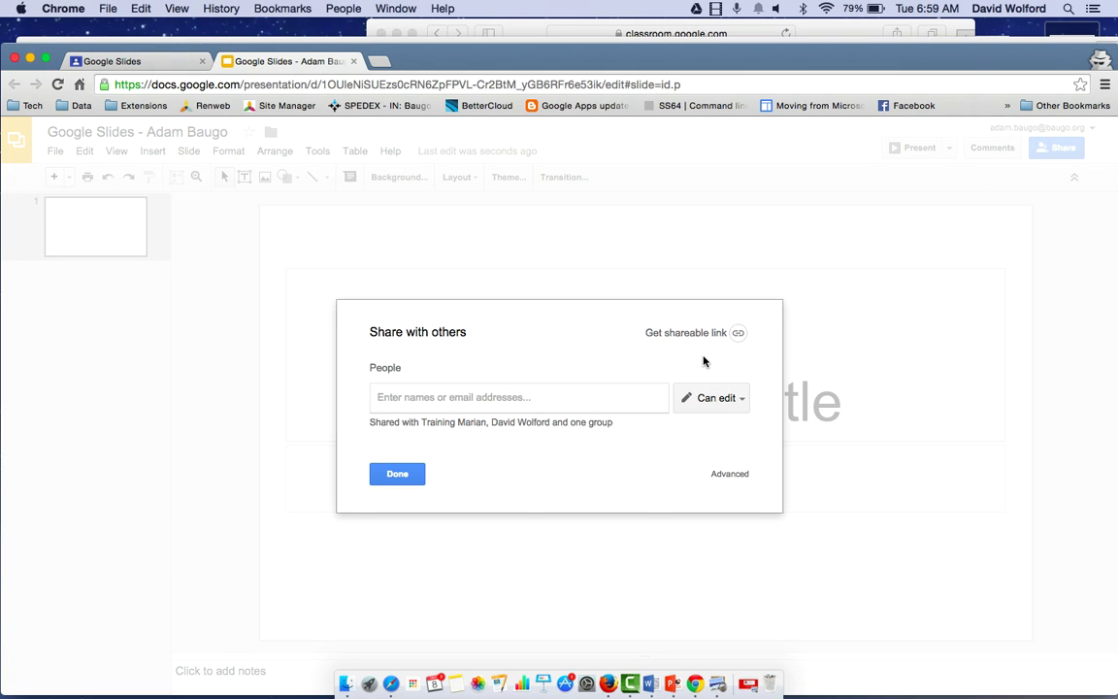
text(demo)
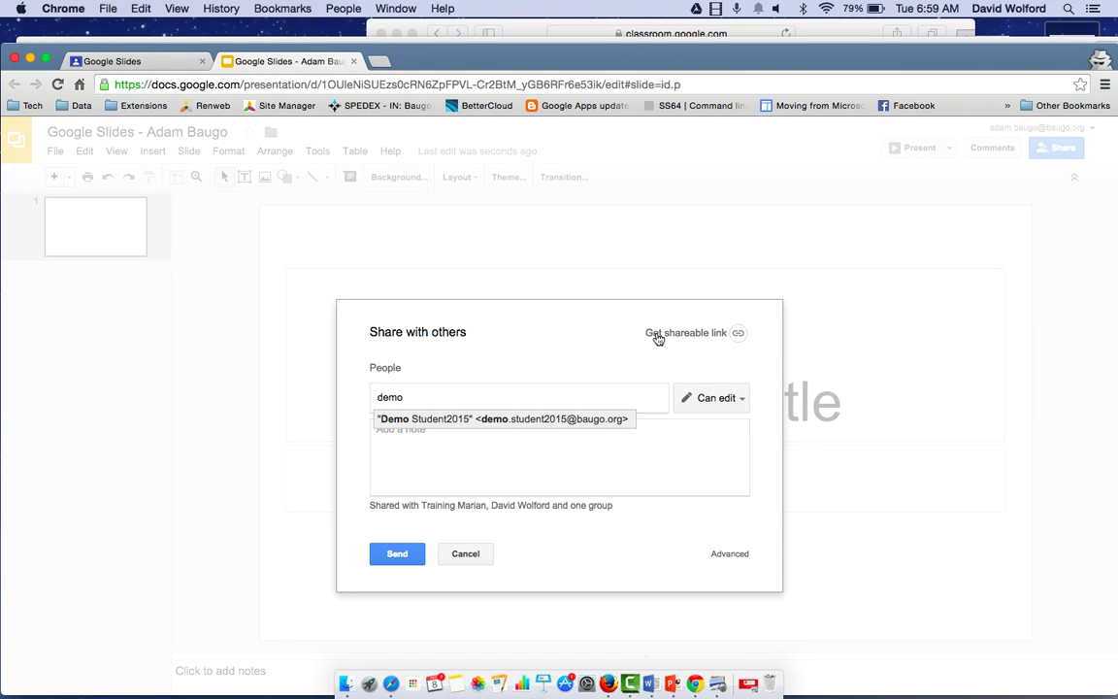
click(572, 421)
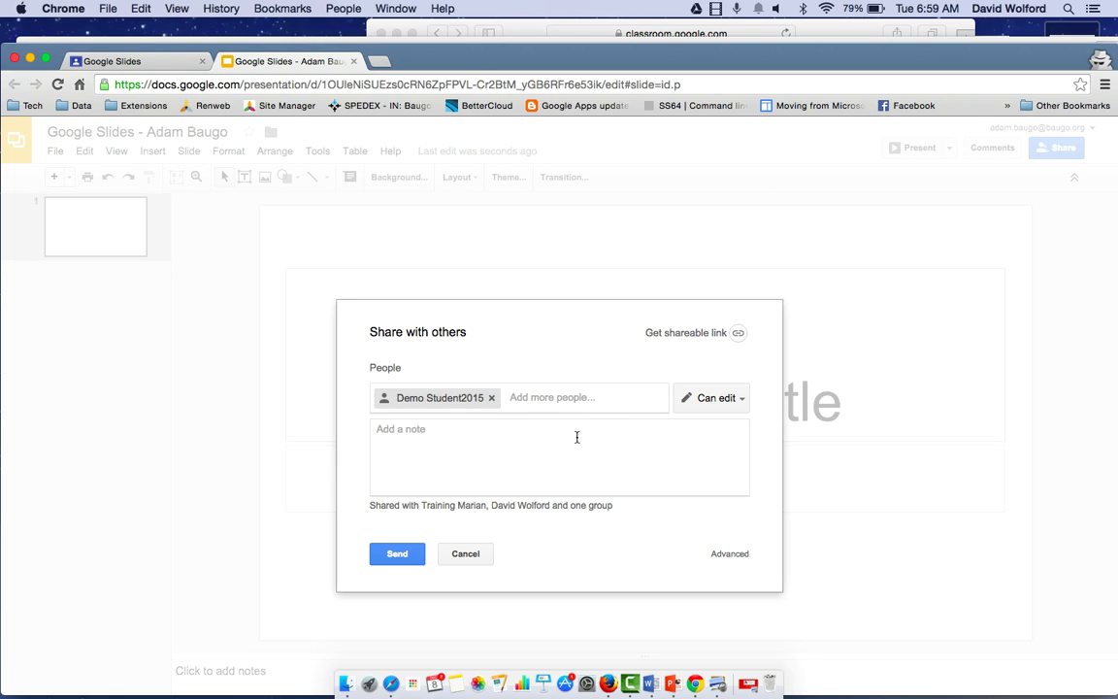
click(573, 435)
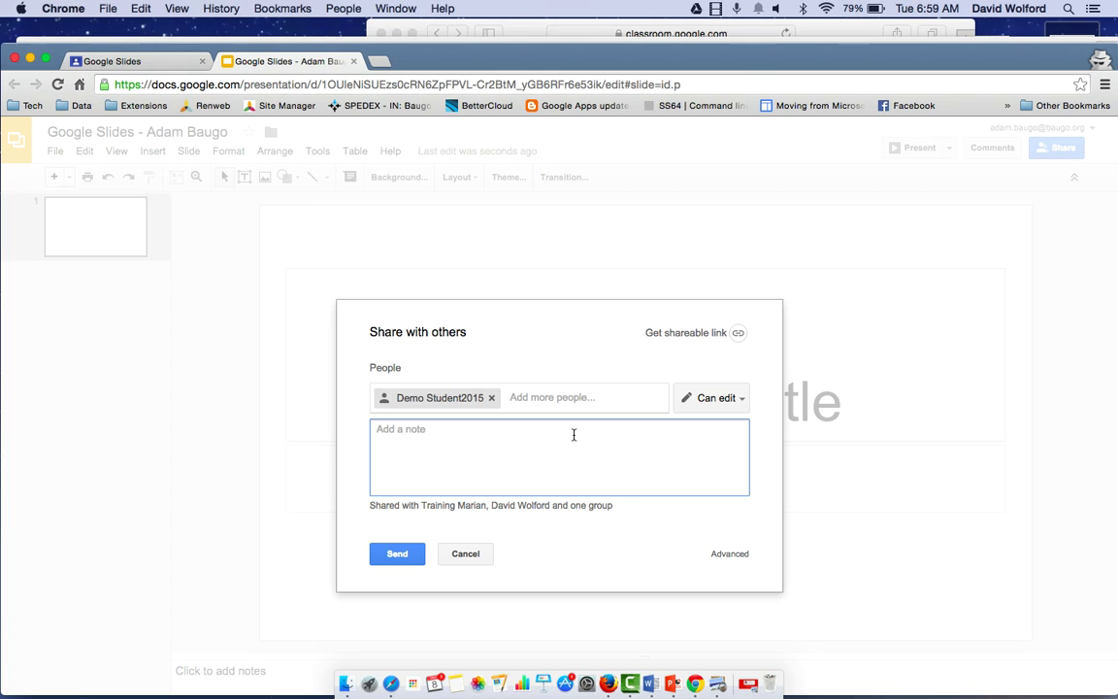
text(Here is our assignment)
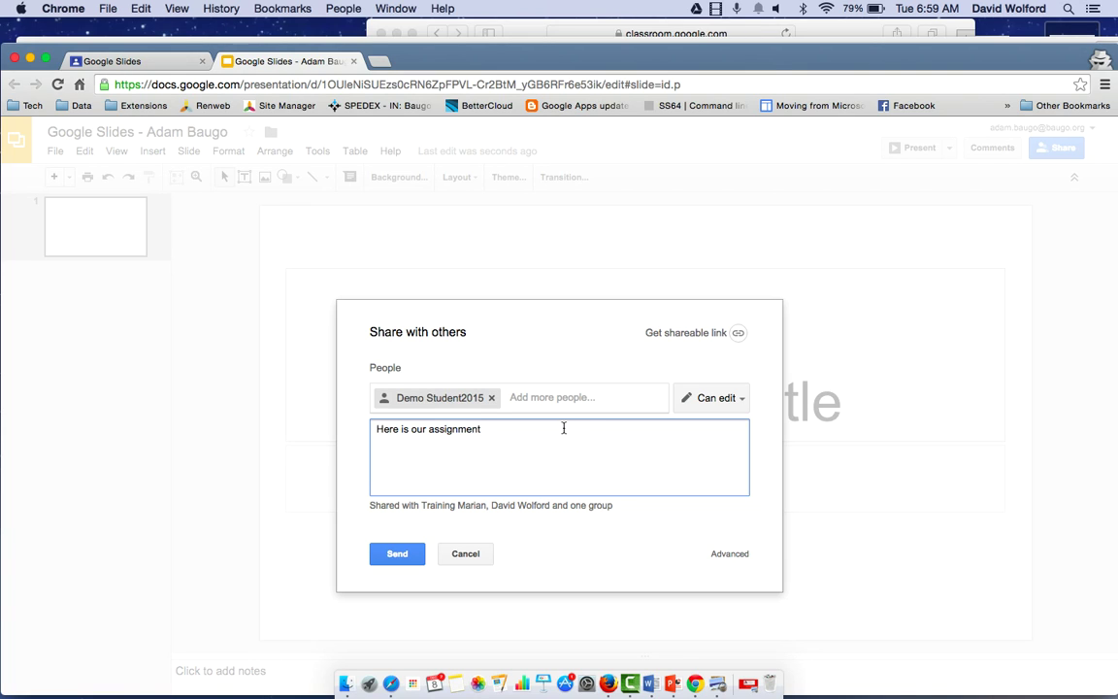
click(406, 557)
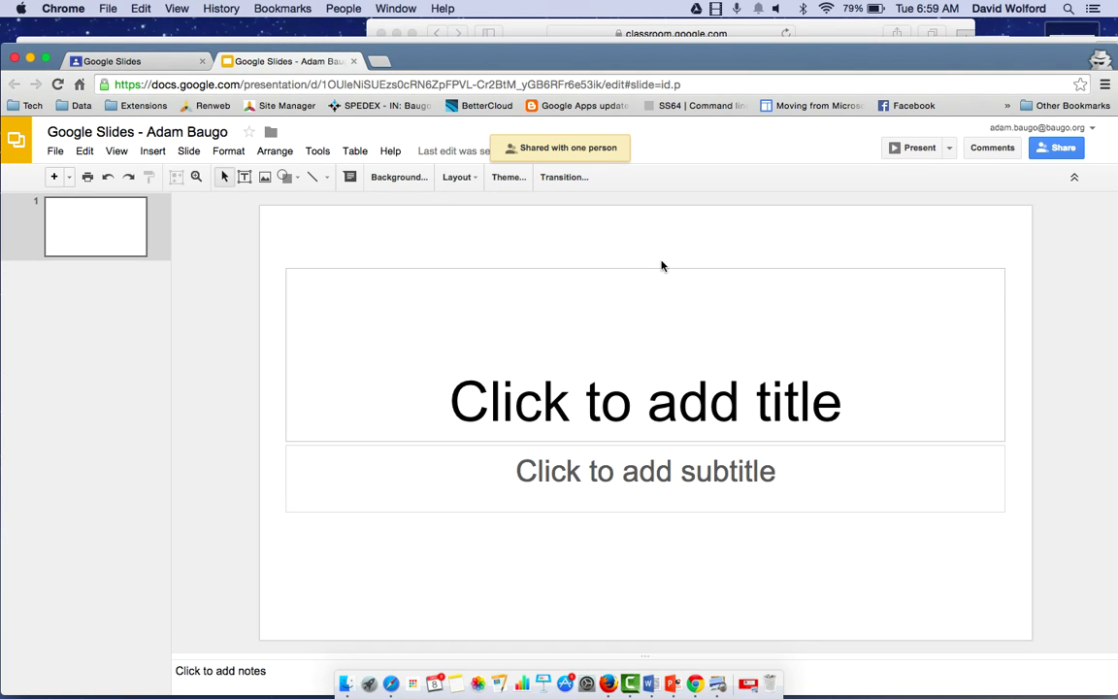
- Switch to the second student's Safari window, refresh the class stream and open the Google Slides assignment
drag(400, 60, 412, 66)
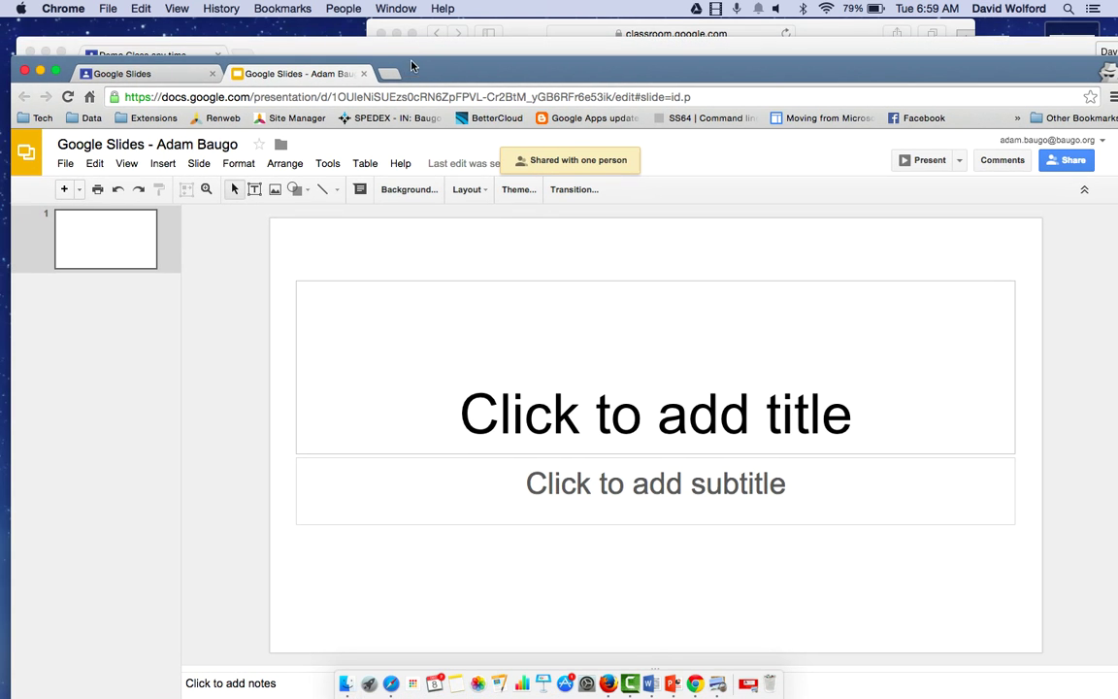
click(414, 54)
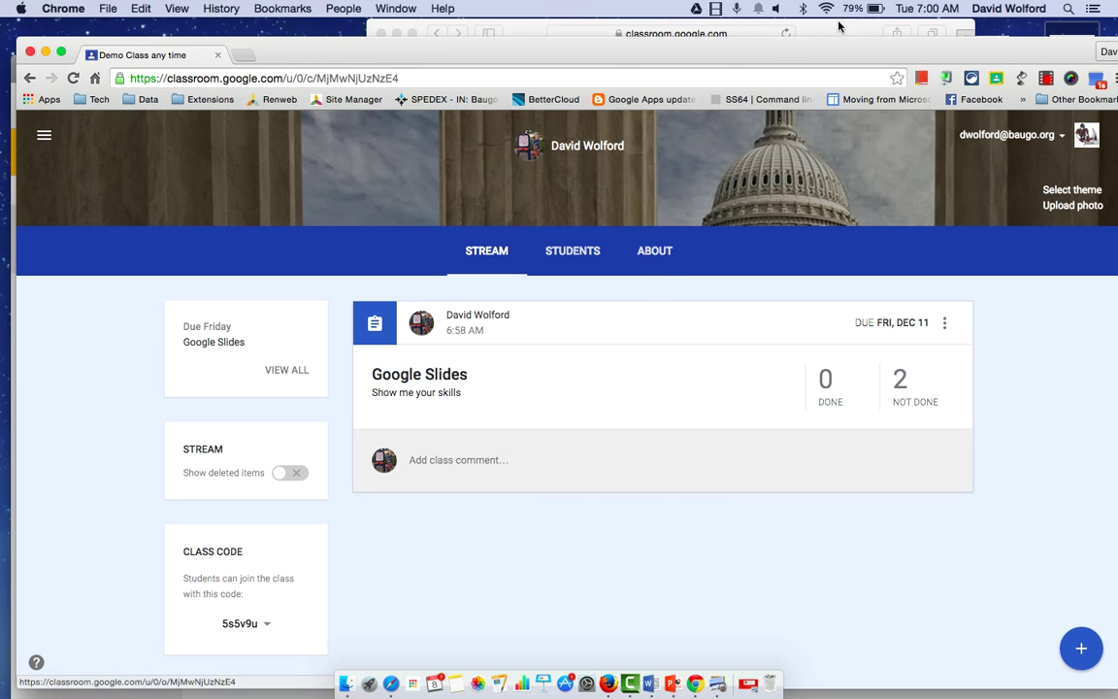
click(755, 27)
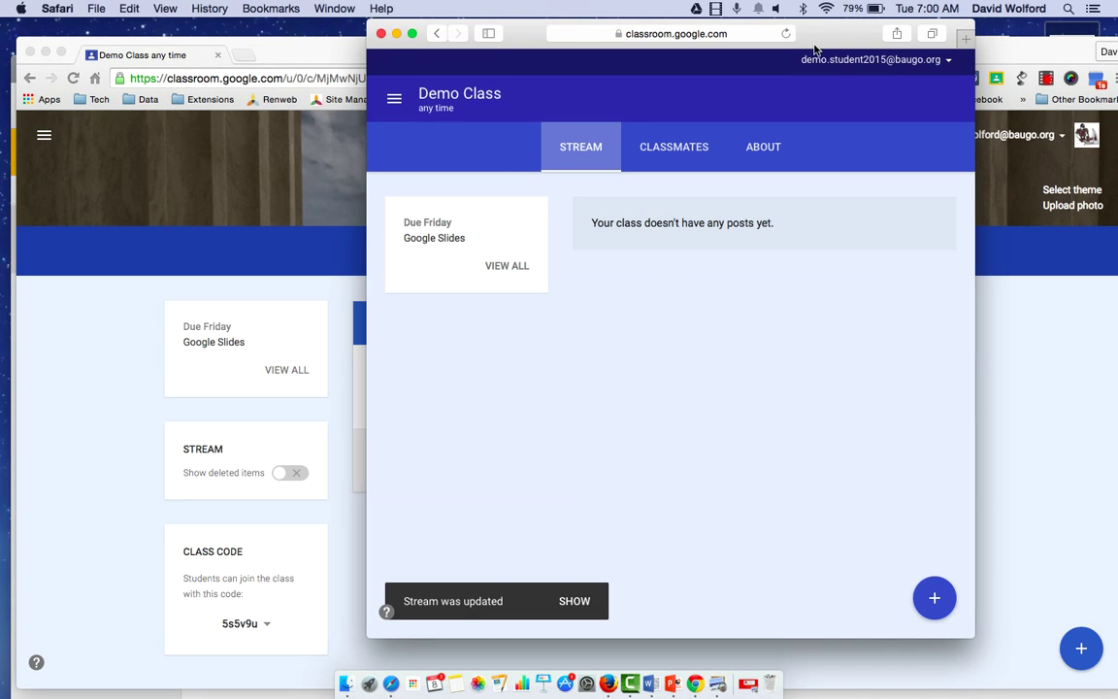
click(786, 33)
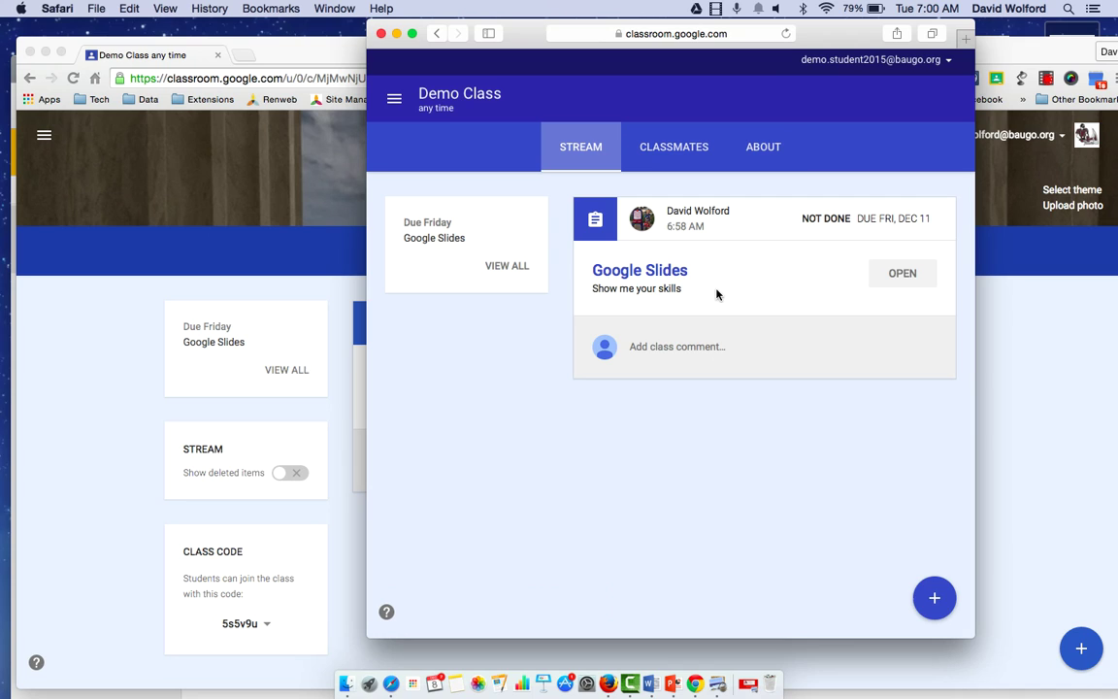
click(669, 275)
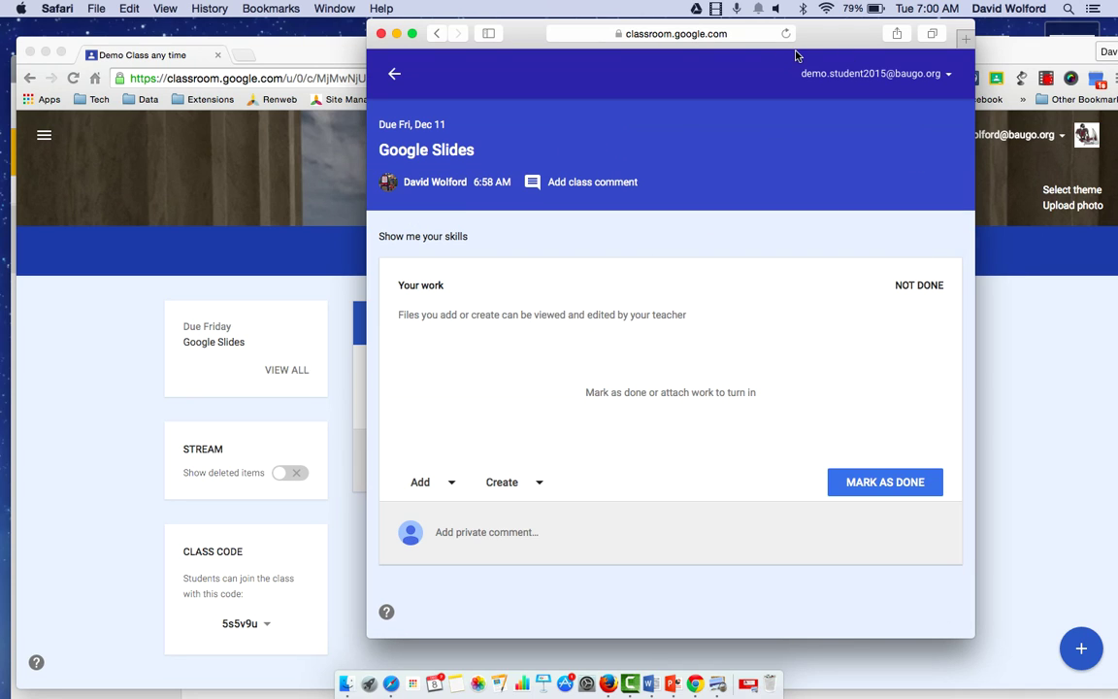
- Go to the second student's Gmail and open the shared presentation from the invitation-to-edit e-mail
click(753, 35)
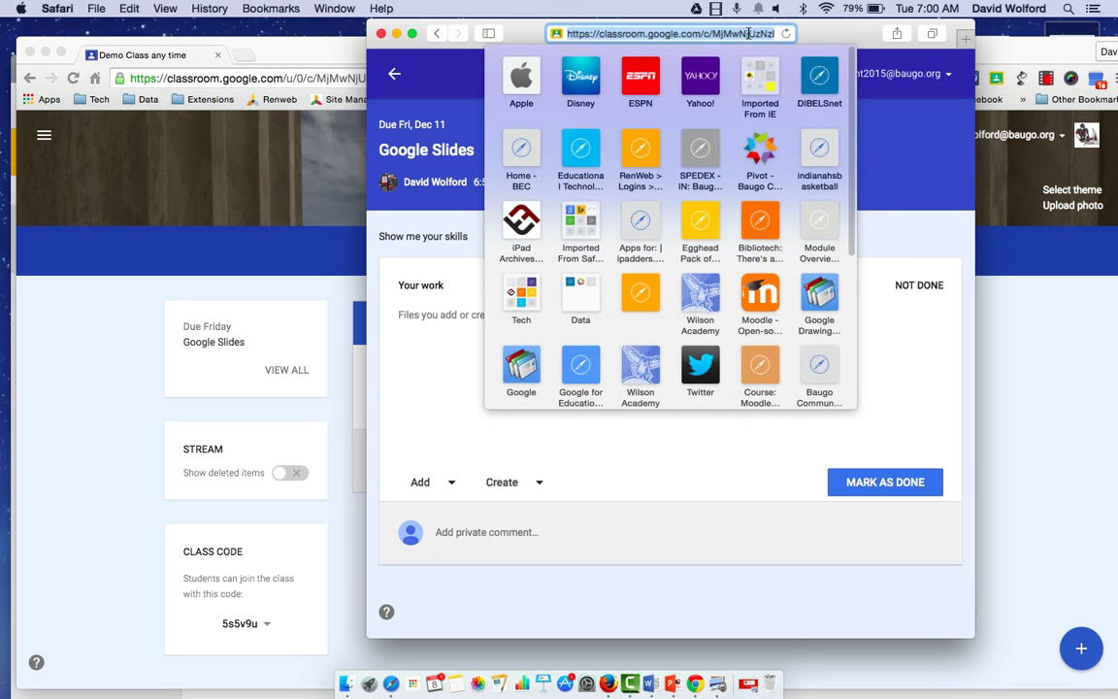
text(gm)
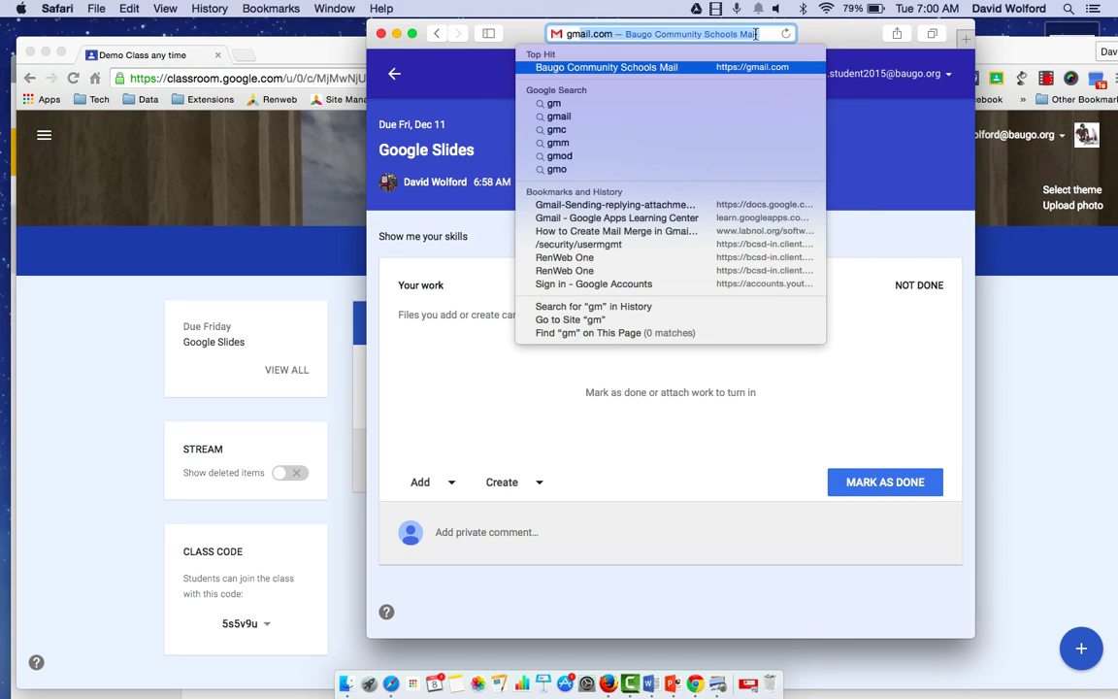
key(Return)
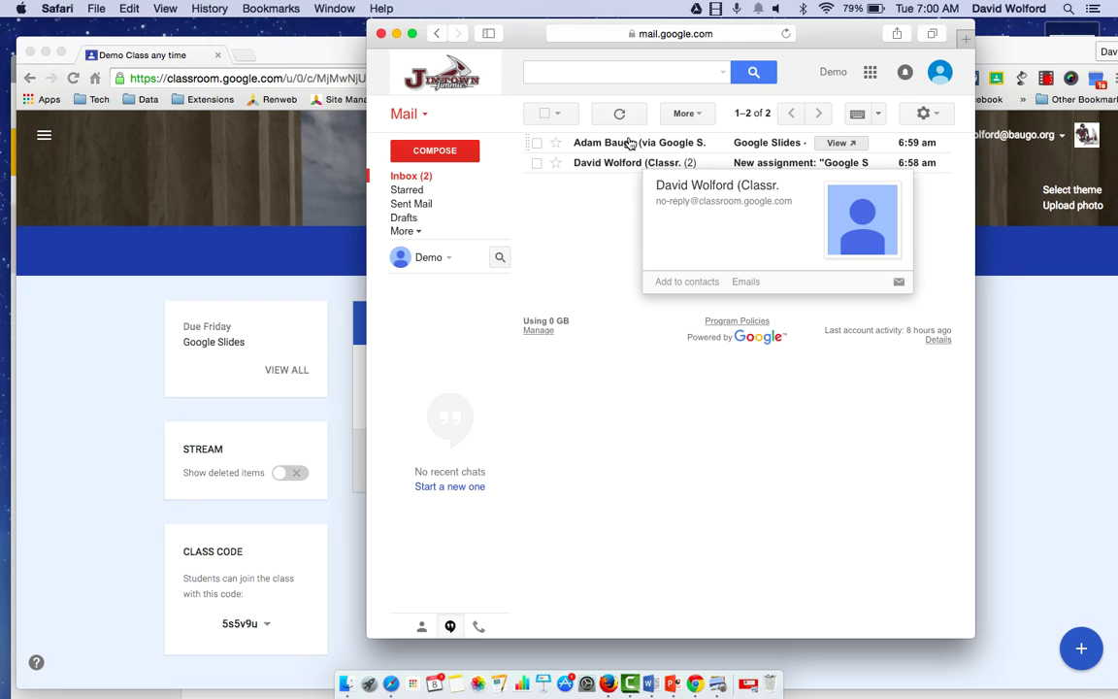
mouse_move(618, 146)
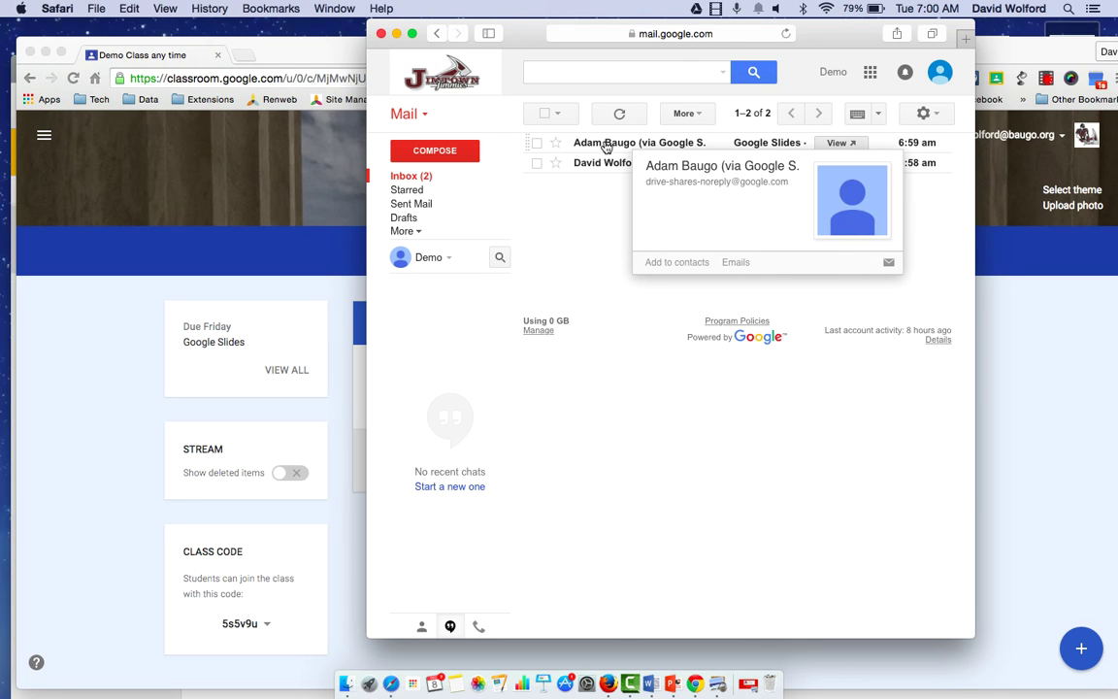
click(604, 145)
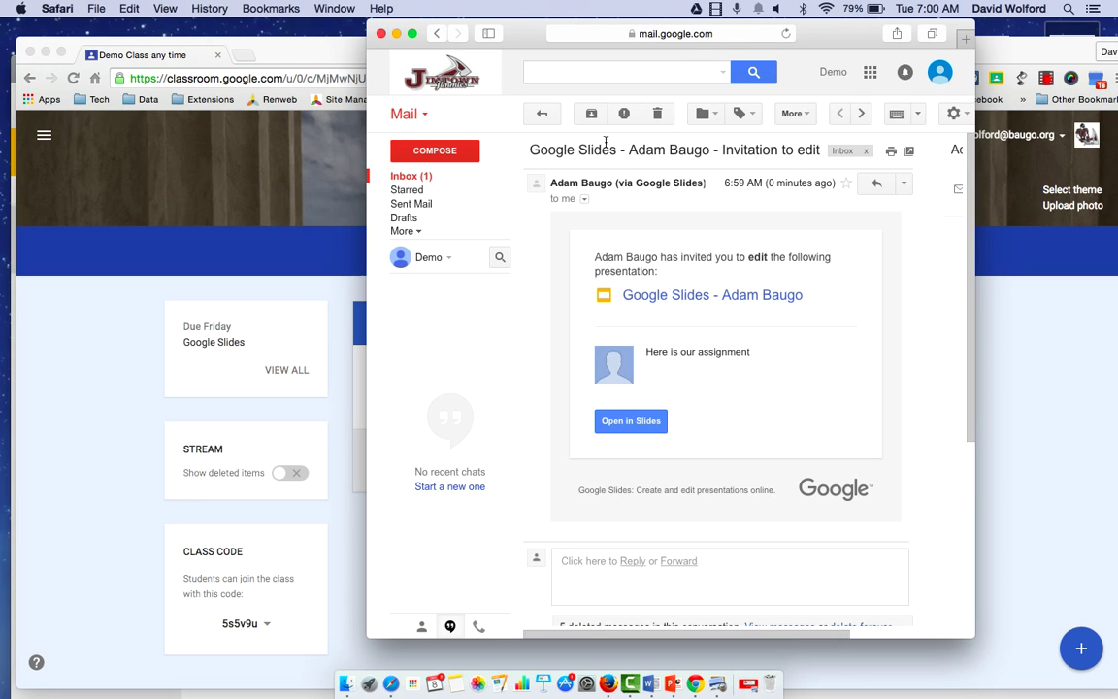
click(745, 296)
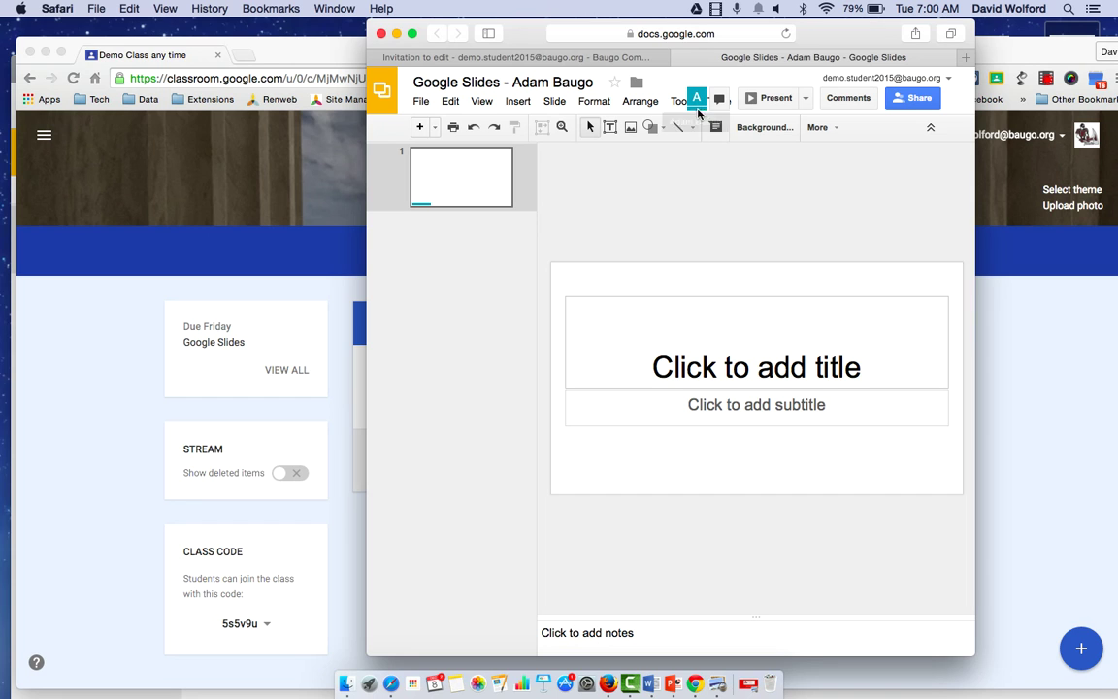
- View the Shared with me files in the second student's Google Drive and return to the invitation e-mail
click(600, 58)
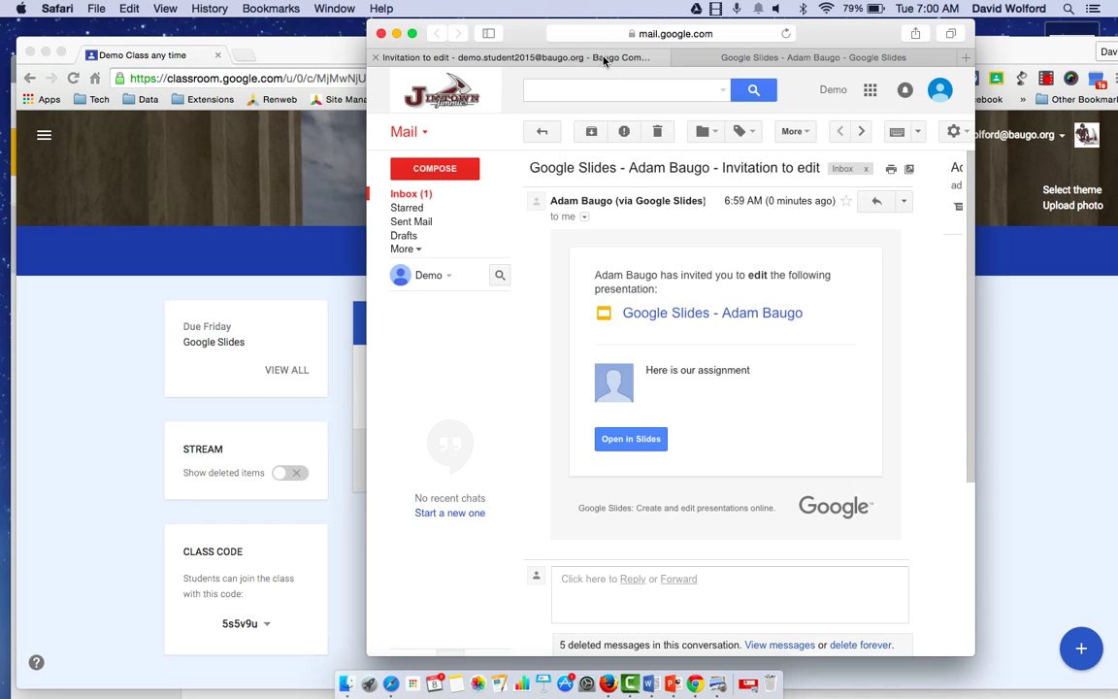
click(871, 91)
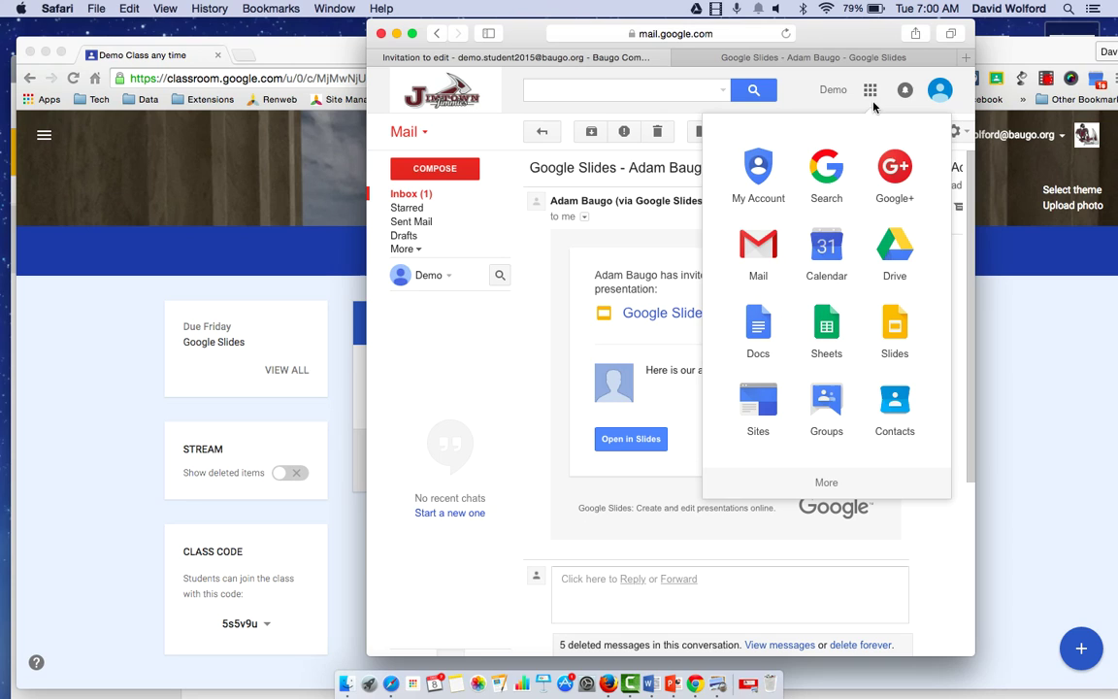
click(887, 250)
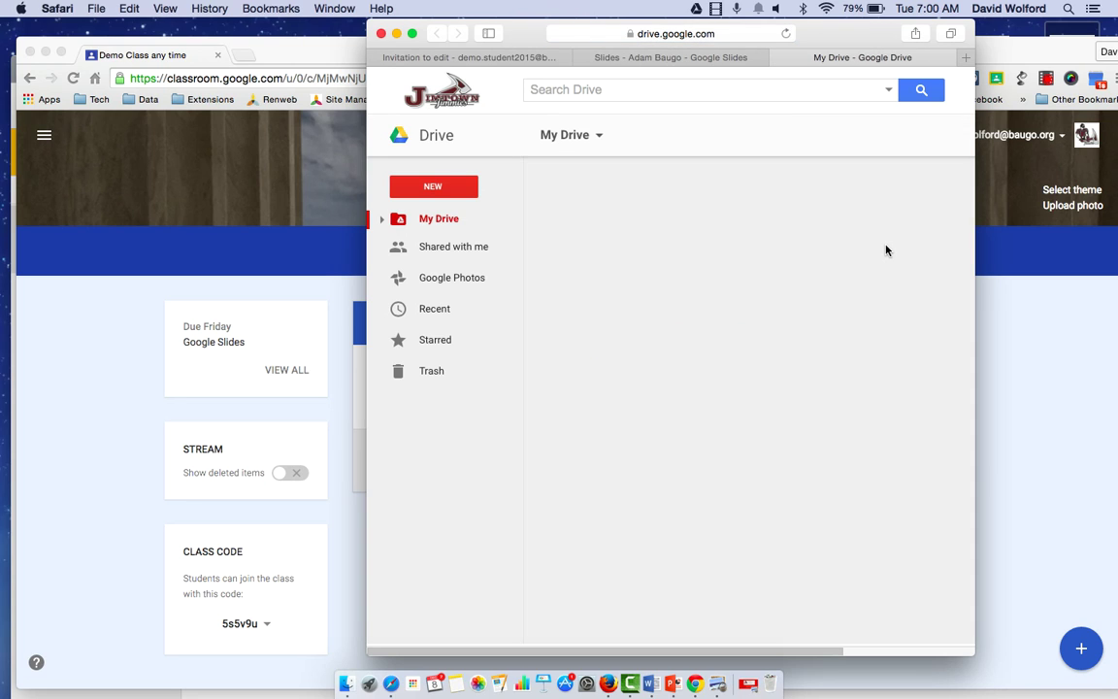
click(439, 246)
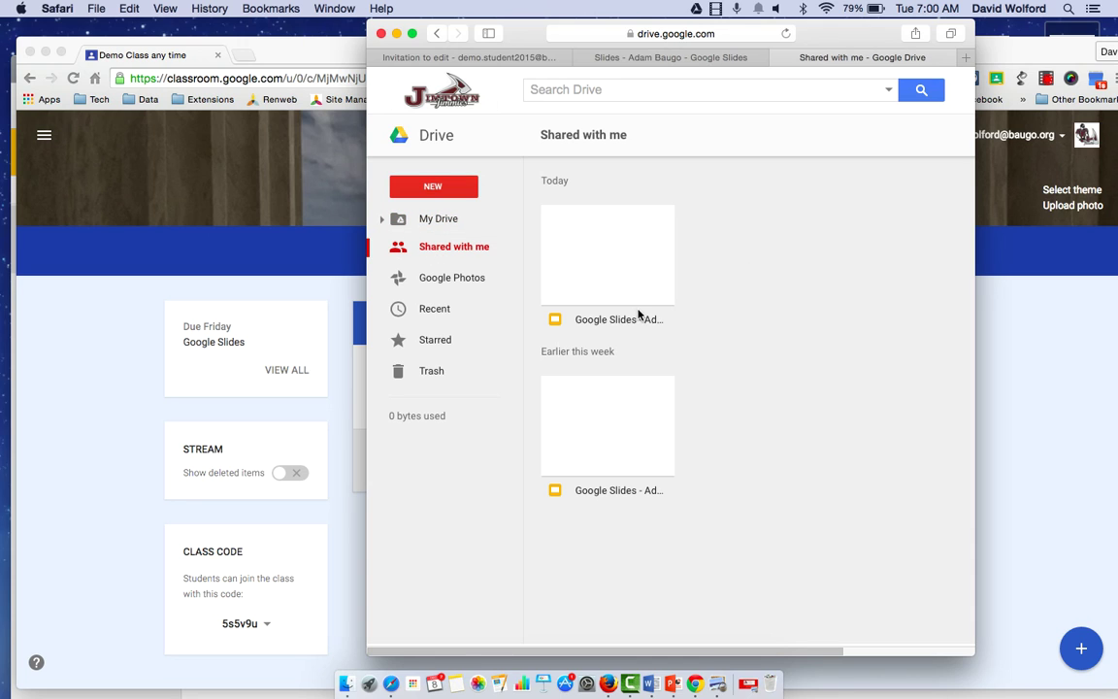
click(567, 55)
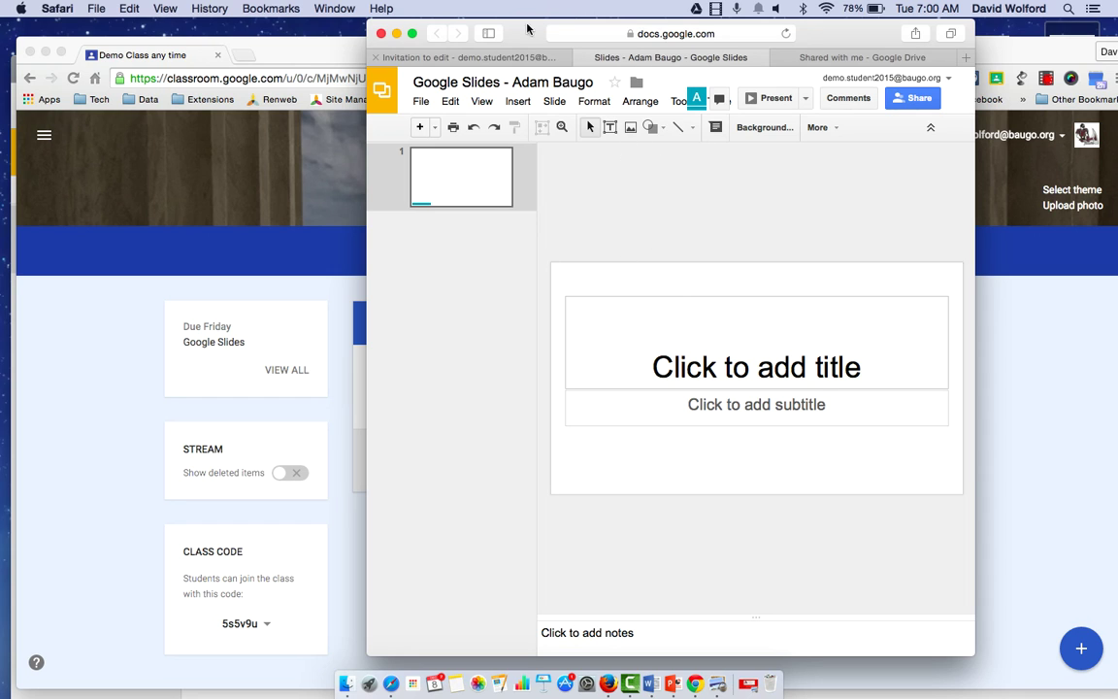
click(529, 56)
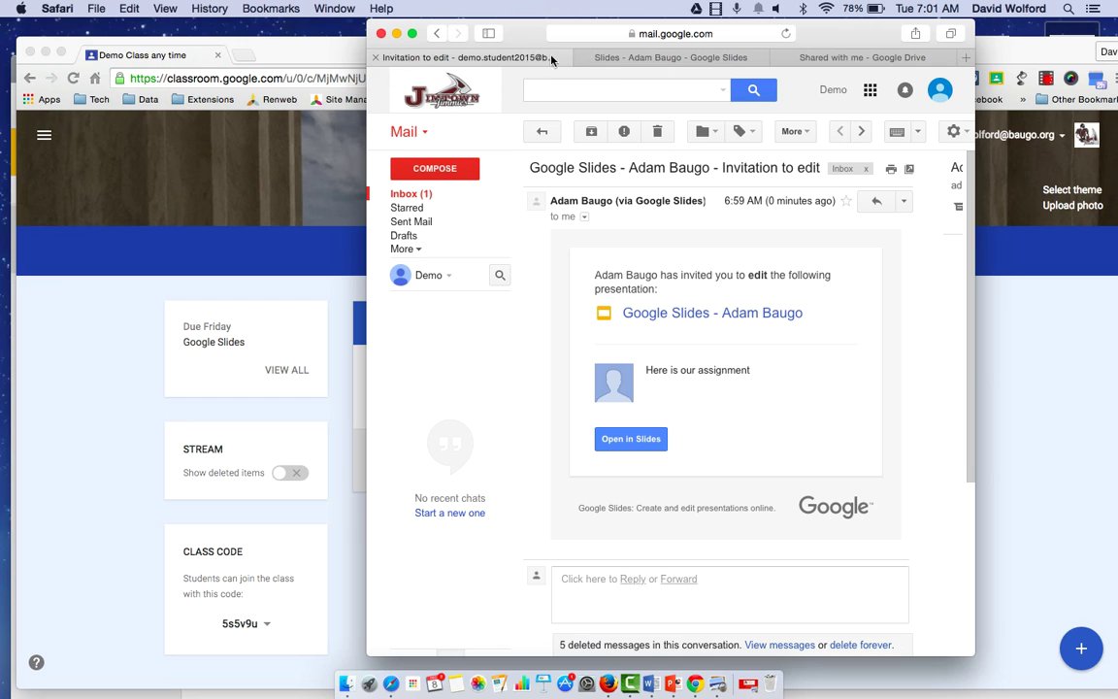
- Go to the second student's Google Classroom in place of the invitation e-mail and open the Google Slides assignment in Demo Class
click(632, 33)
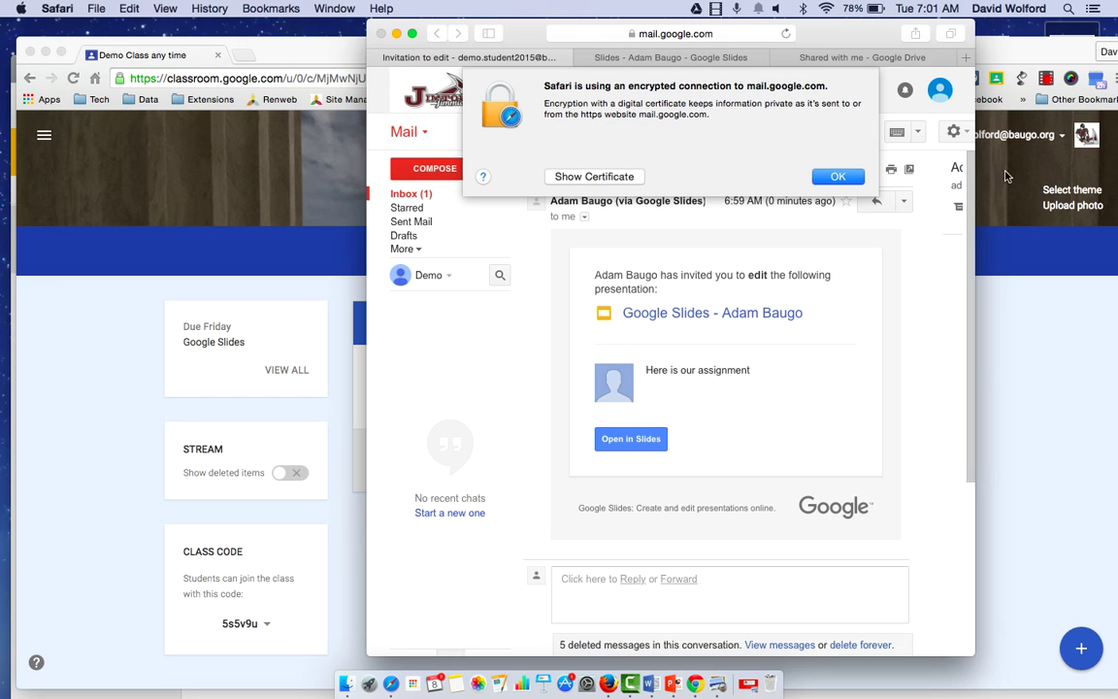
click(837, 176)
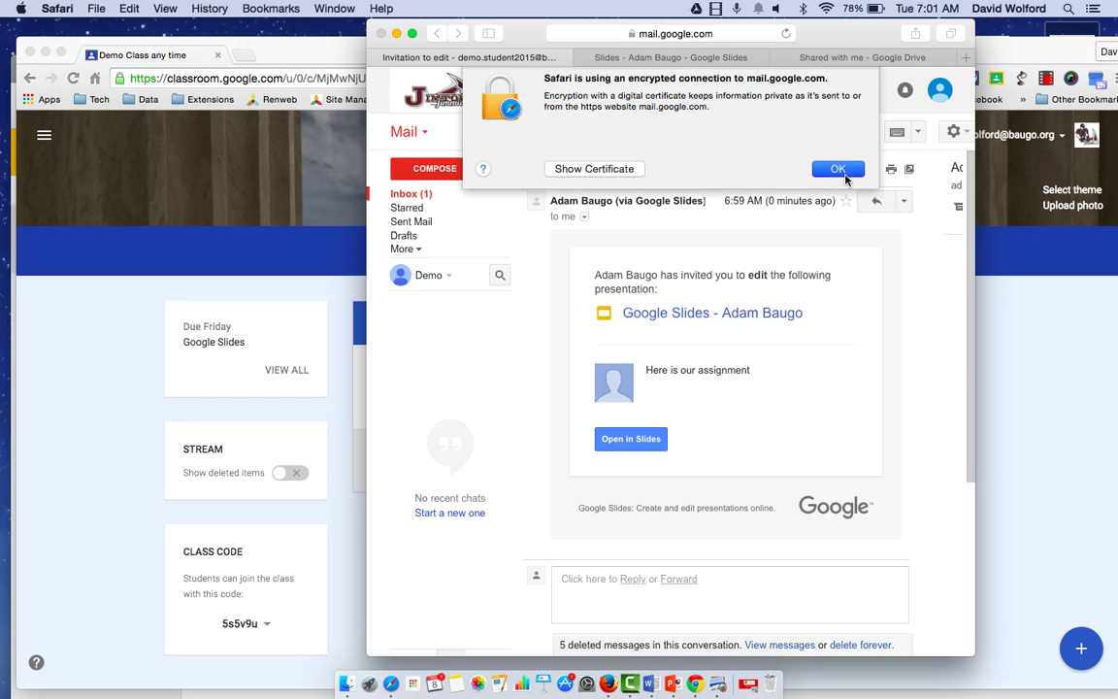
click(723, 35)
text(c)
key(Return)
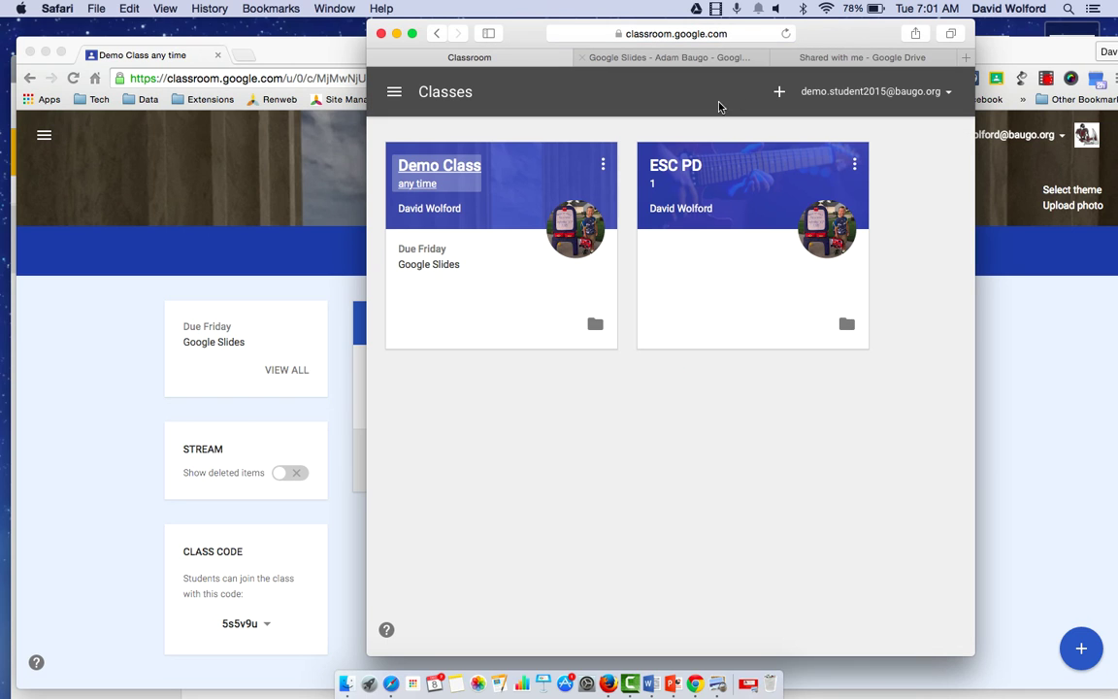
click(418, 173)
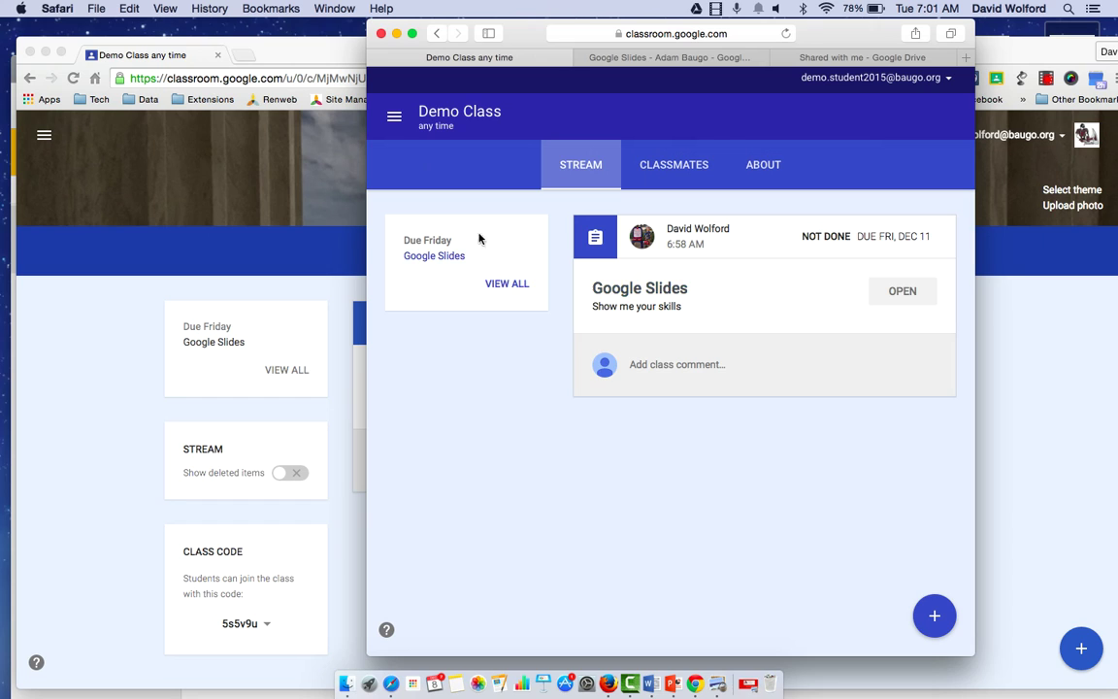
click(612, 289)
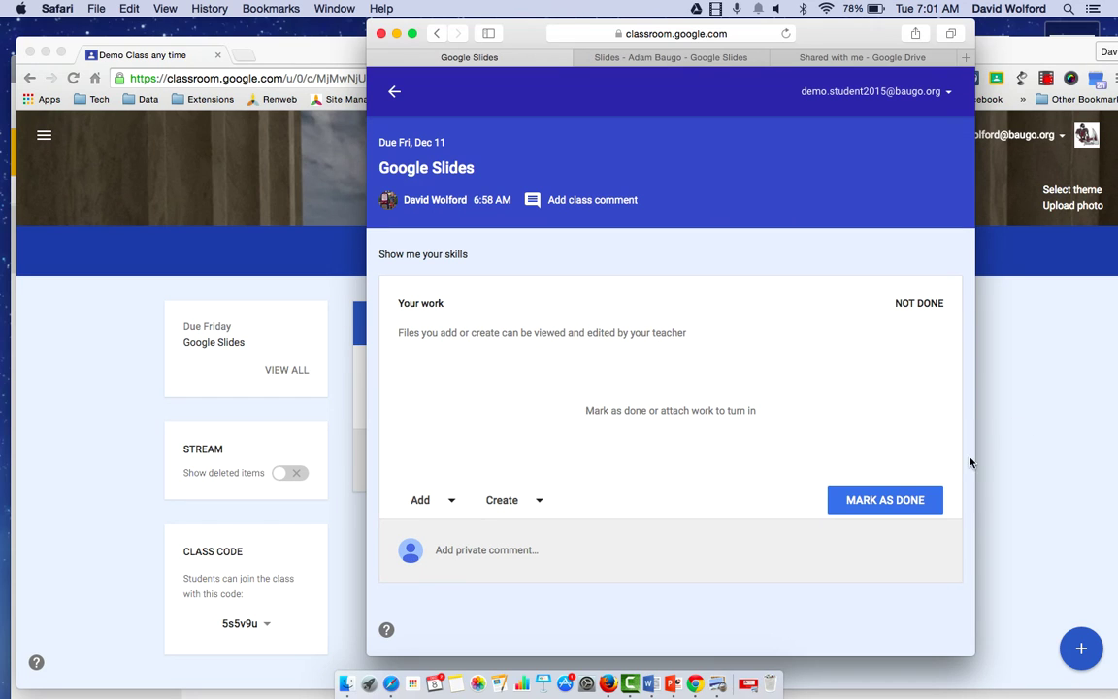
- Mark the second student's Google Slides assignment as done without attached work, and check the class stream in the teacher's Chrome window
click(898, 506)
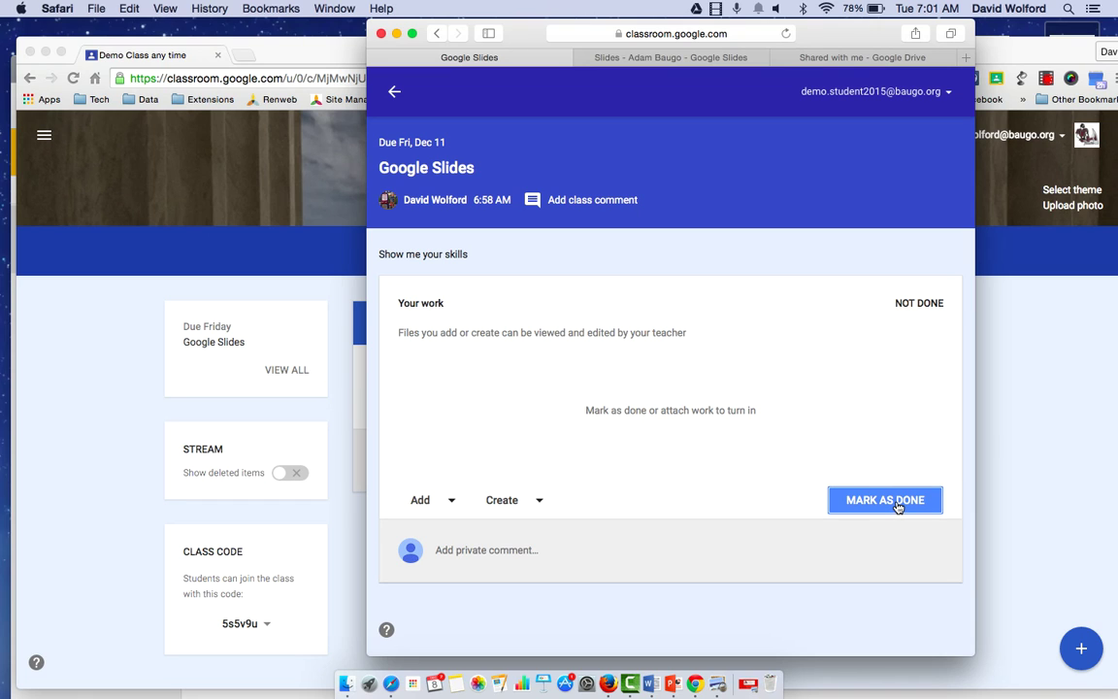
click(898, 505)
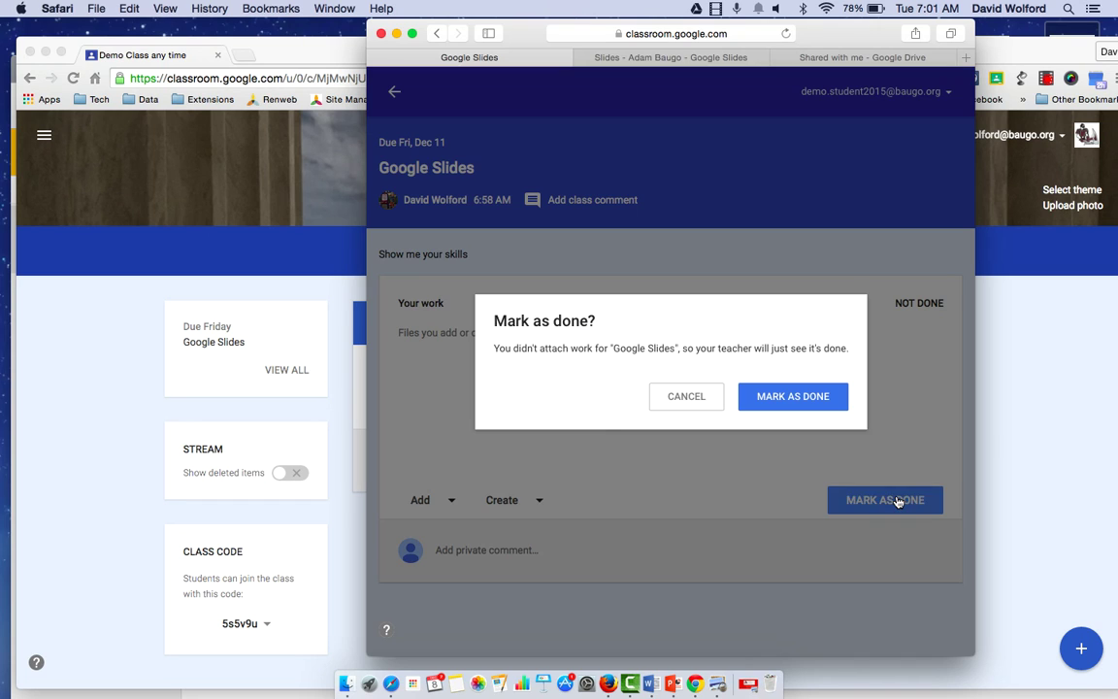
click(763, 398)
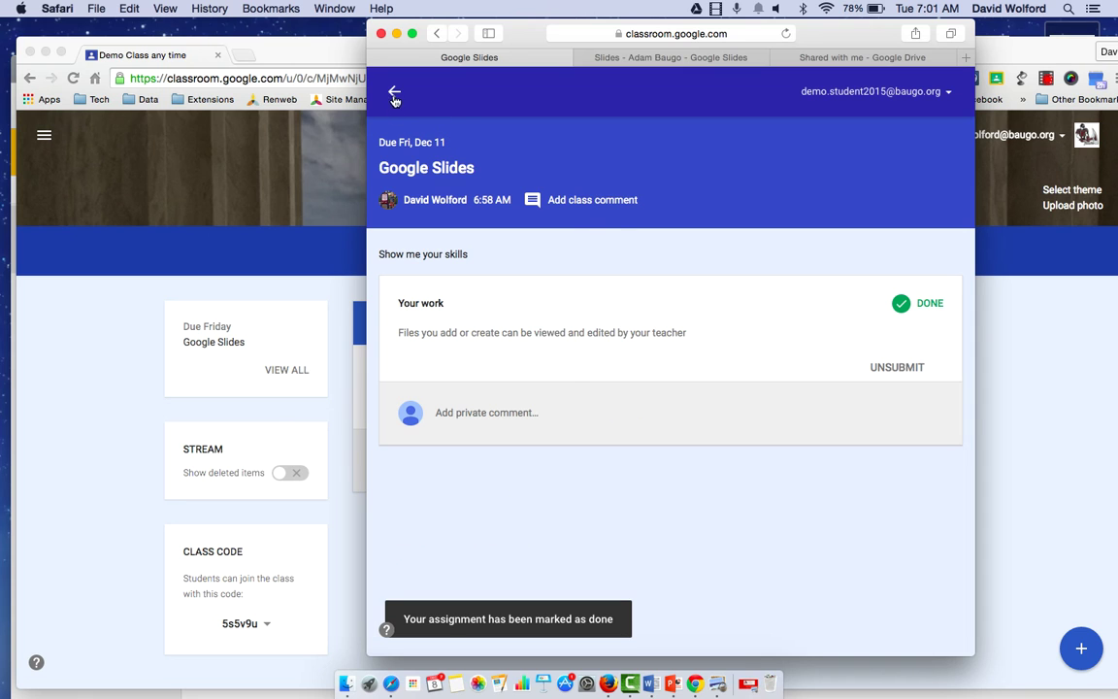
click(394, 94)
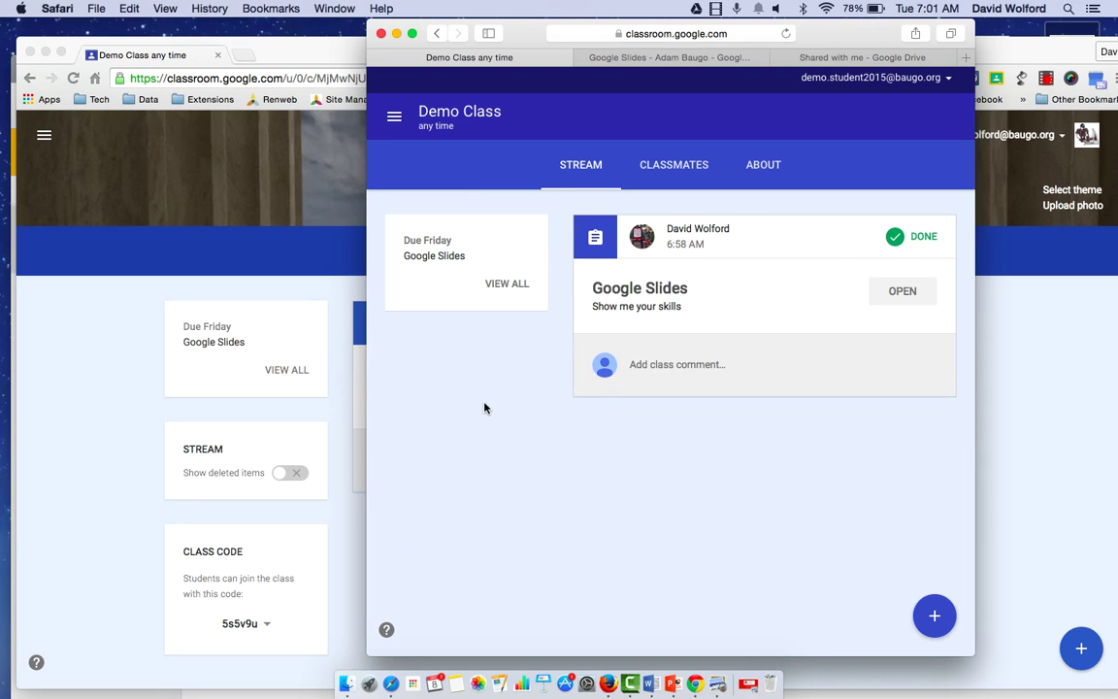
click(65, 428)
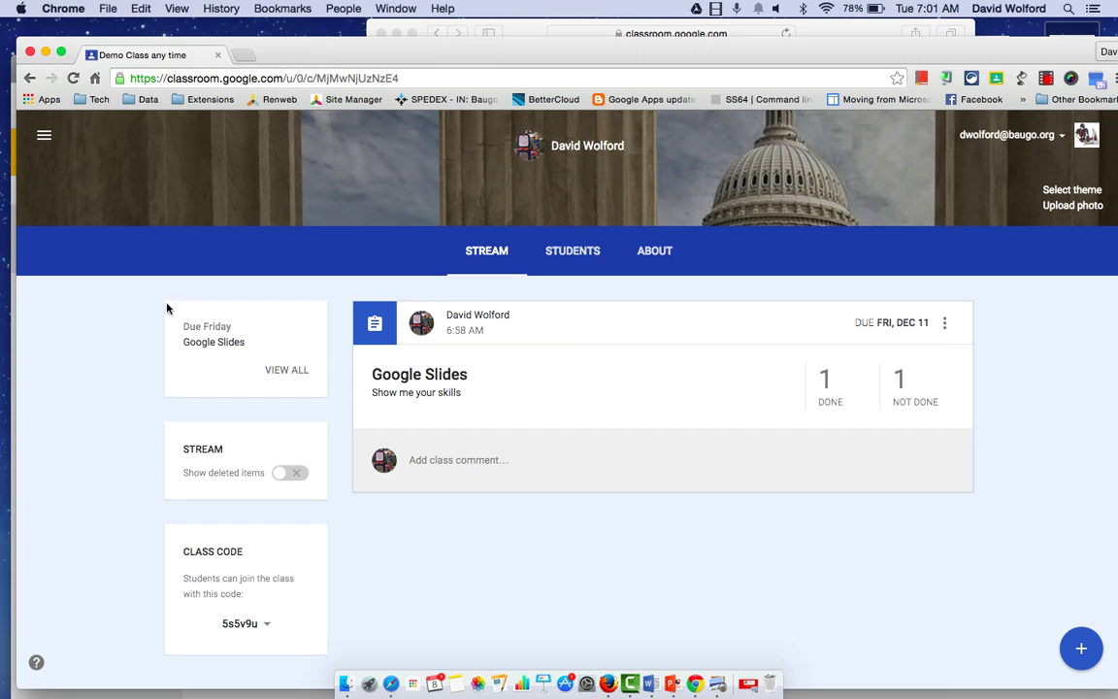
- Switch to the first student's Chrome window, return to the Google Slides assignment page and turn in the attached presentation
click(531, 33)
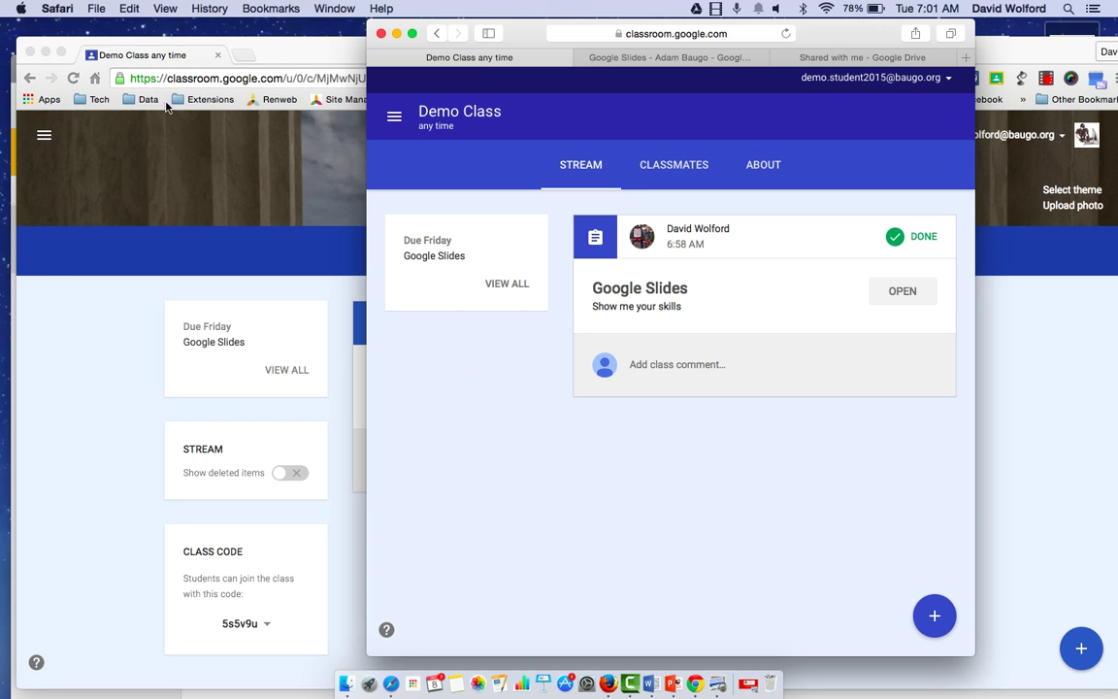
drag(286, 59, 355, 103)
click(146, 74)
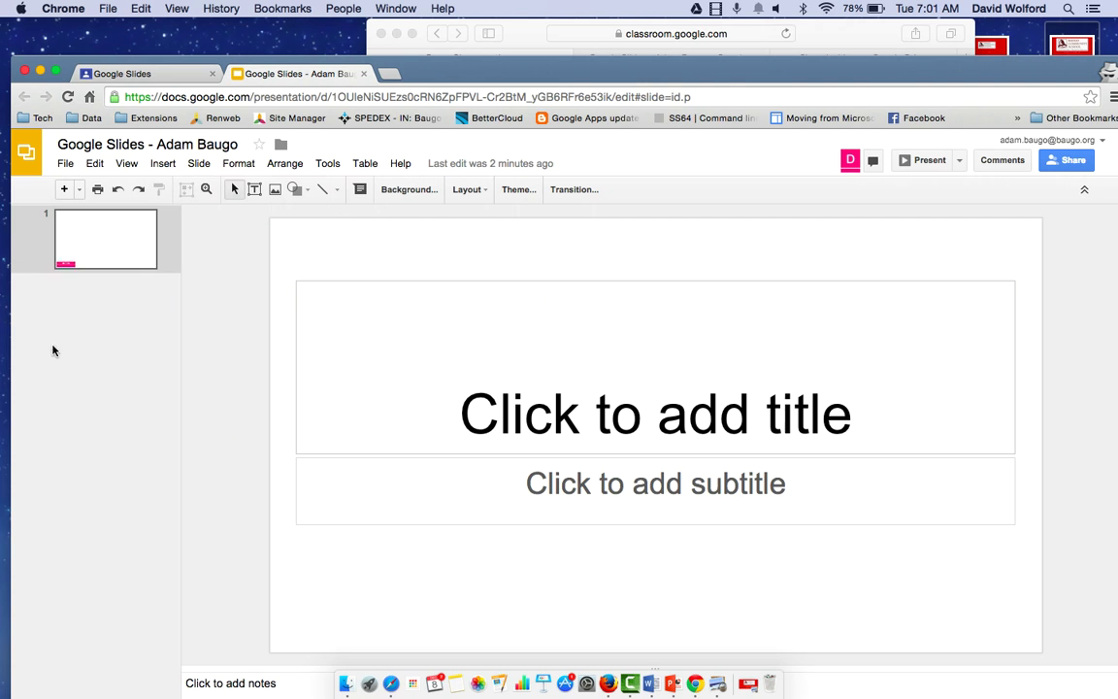
click(146, 75)
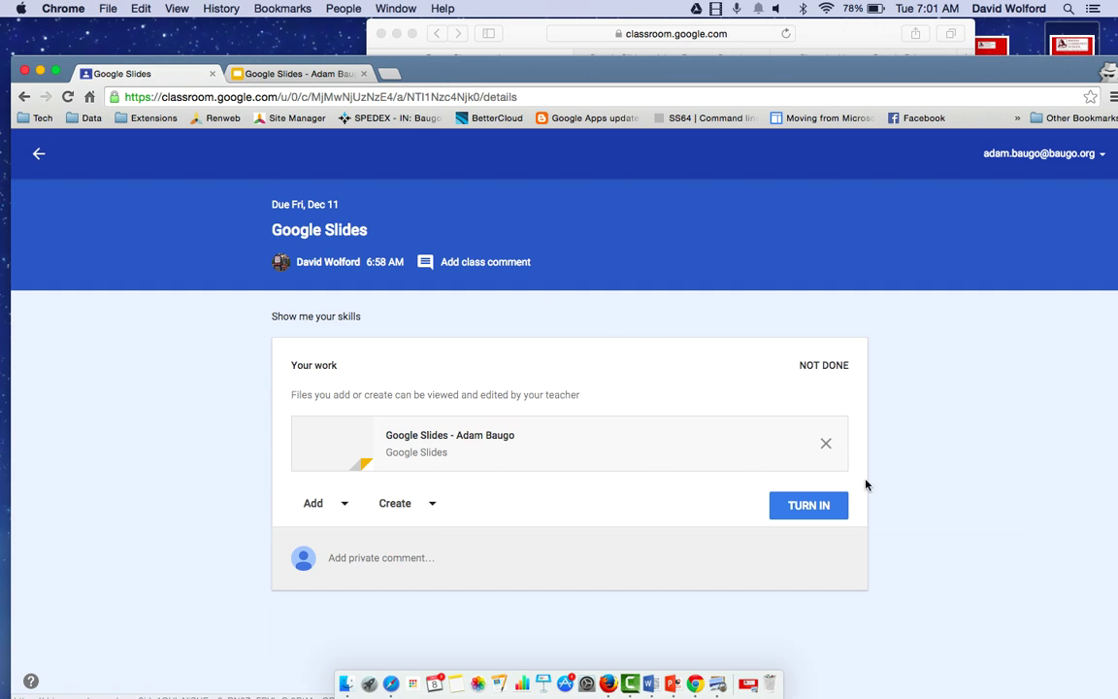
click(811, 512)
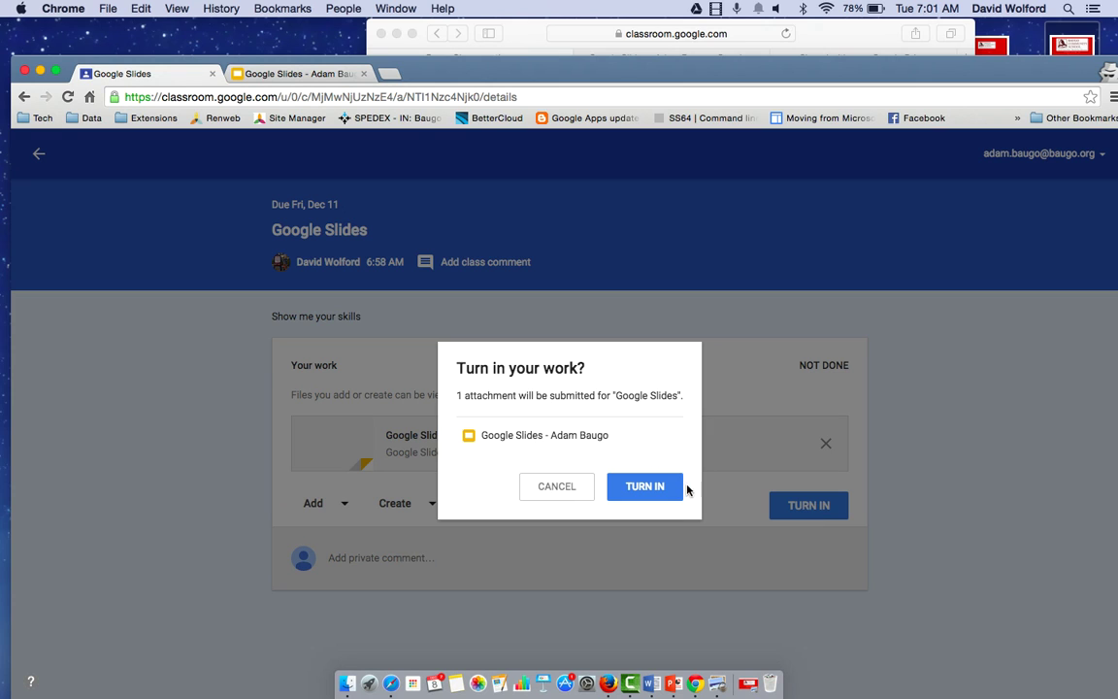
click(660, 494)
click(661, 493)
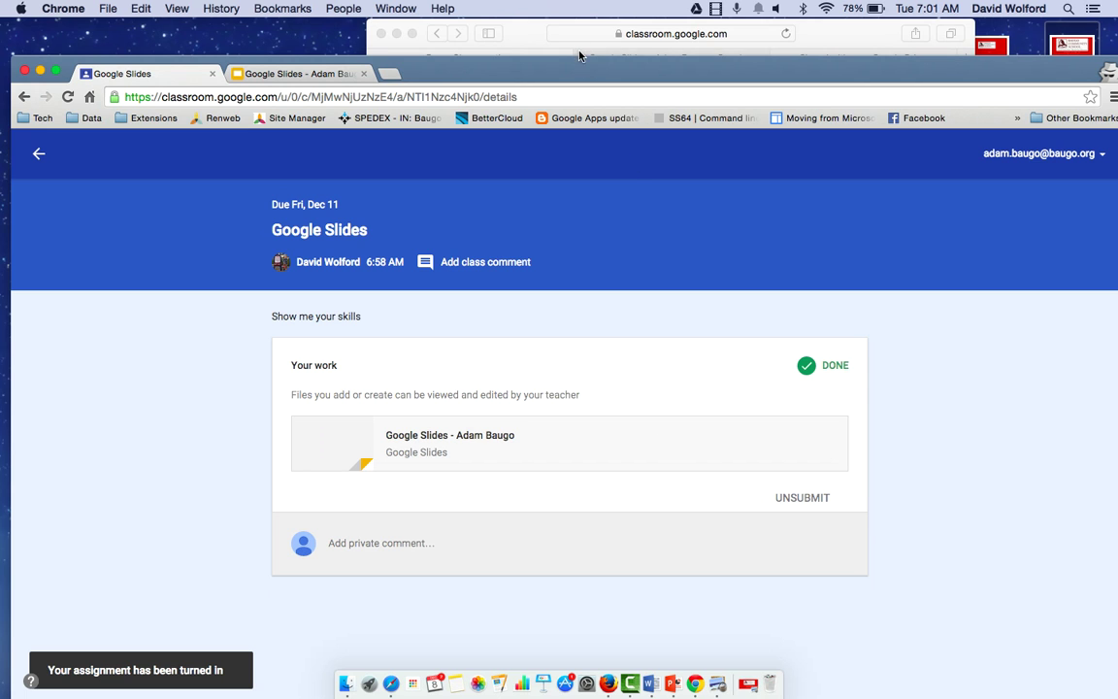
- Bring the teacher's Chrome window to the front and check the Google Slides assignment's done and not-done counts
drag(580, 75, 600, 135)
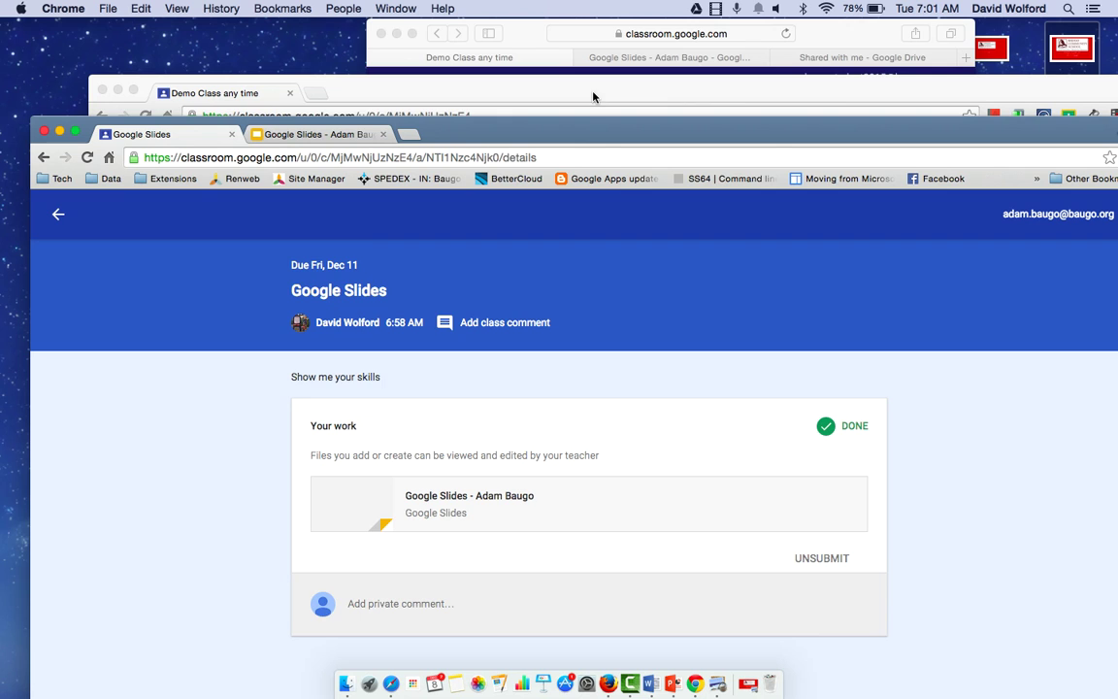
drag(594, 92, 513, 60)
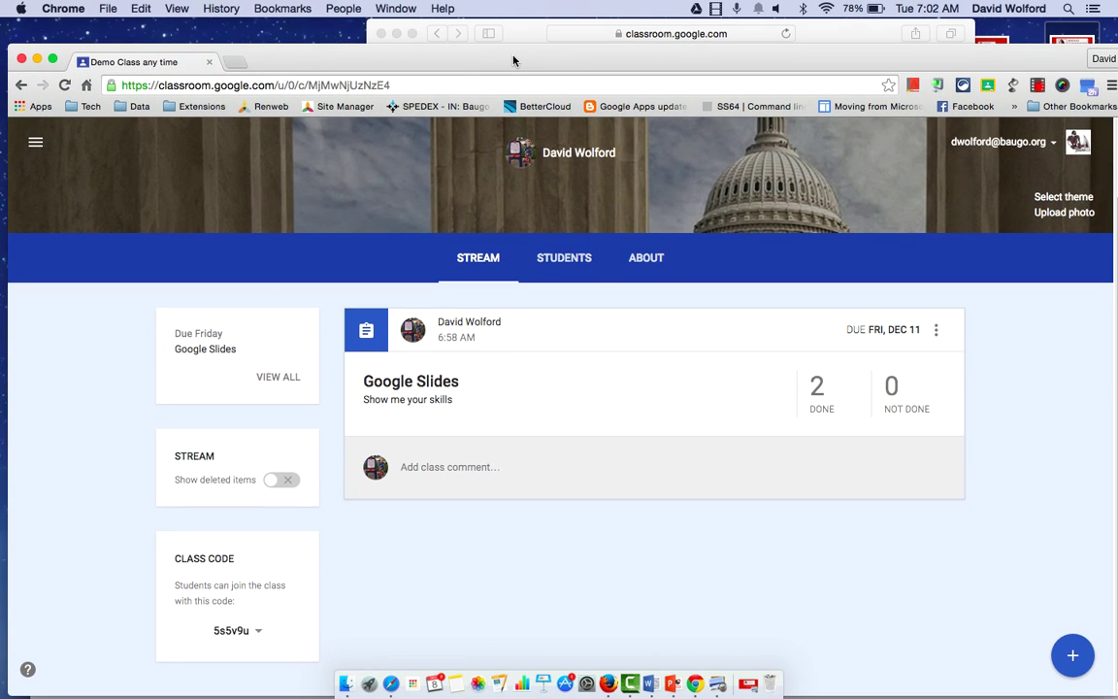